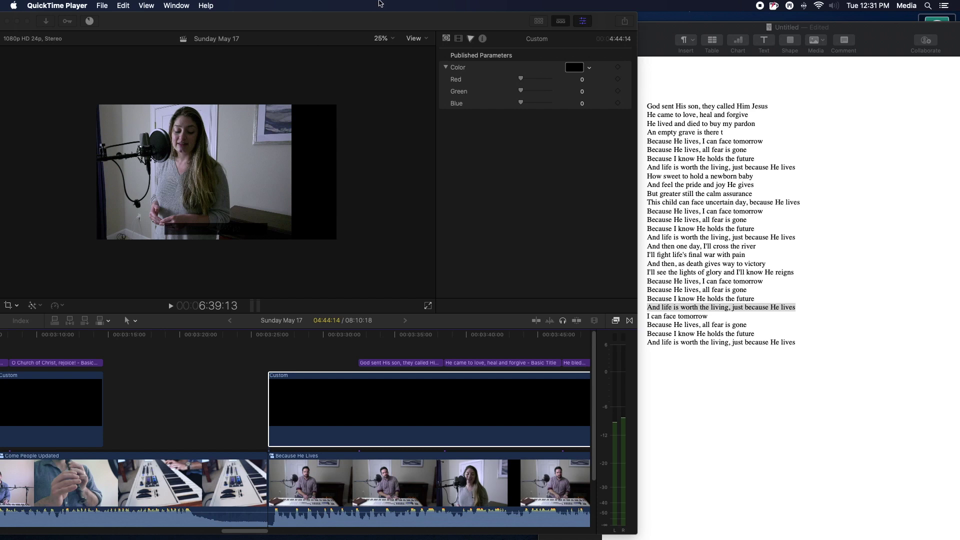
Step: Switch to Final Cut Pro and reposition its window over the lyrics document, showing the start of the Because He Lives clip
{"action": "mouse_move", "coordinate": [339, 22]}
{"action": "left_mouse_down"}
{"action": "mouse_move", "coordinate": [402, 22]}
{"action": "mouse_move", "coordinate": [357, 20]}
{"action": "left_mouse_up"}
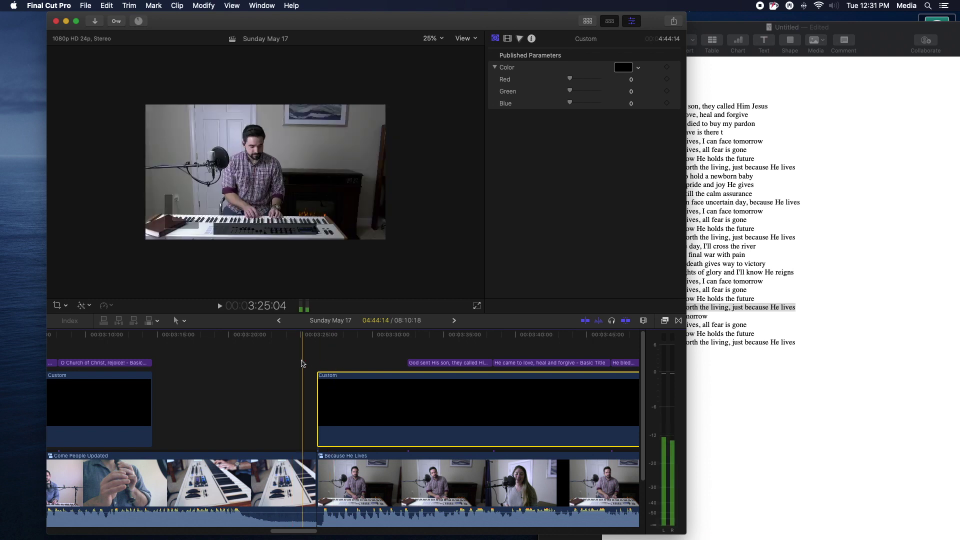
{"action": "scroll", "coordinate": [299, 359], "scroll_direction": "right", "scroll_amount": 3}
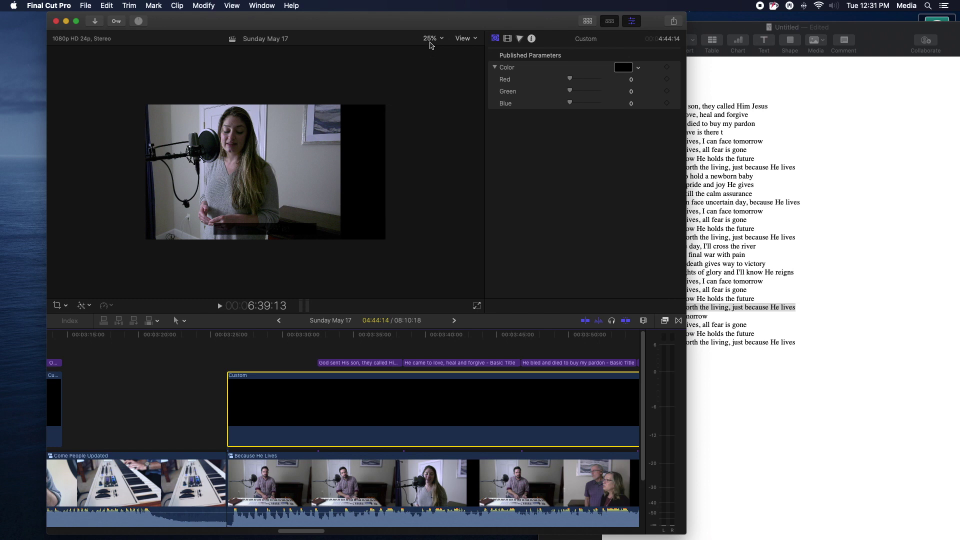
{"action": "left_click_drag", "start_coordinate": [408, 22], "coordinate": [430, 3]}
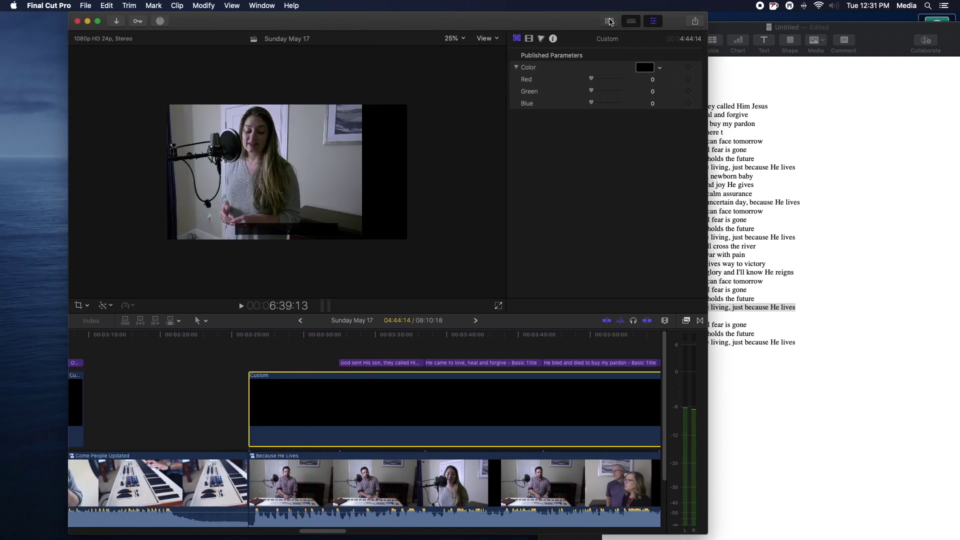
Step: Show the installed Generators in the browser, then widen the program window and the browser area
{"action": "left_click", "coordinate": [610, 21]}
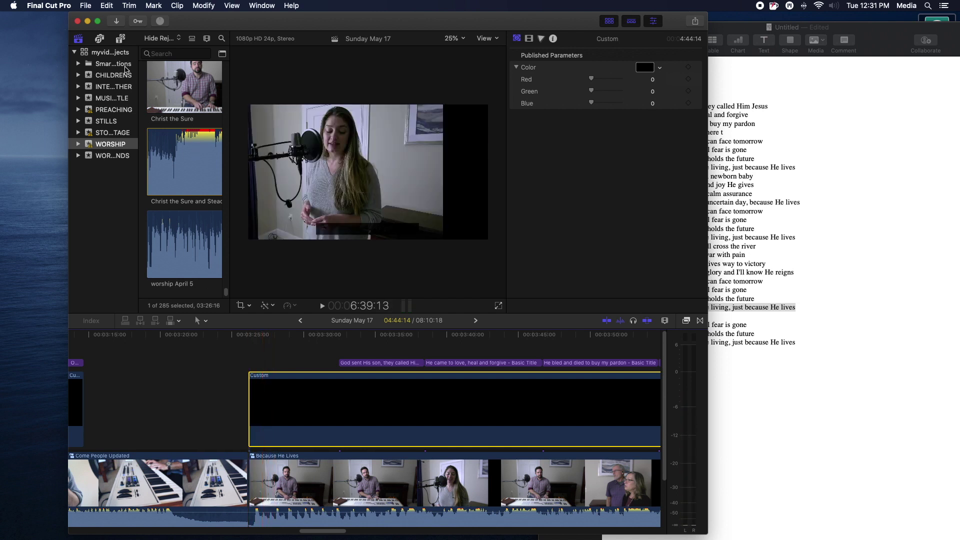
{"action": "left_click", "coordinate": [120, 39]}
{"action": "left_click", "coordinate": [113, 202]}
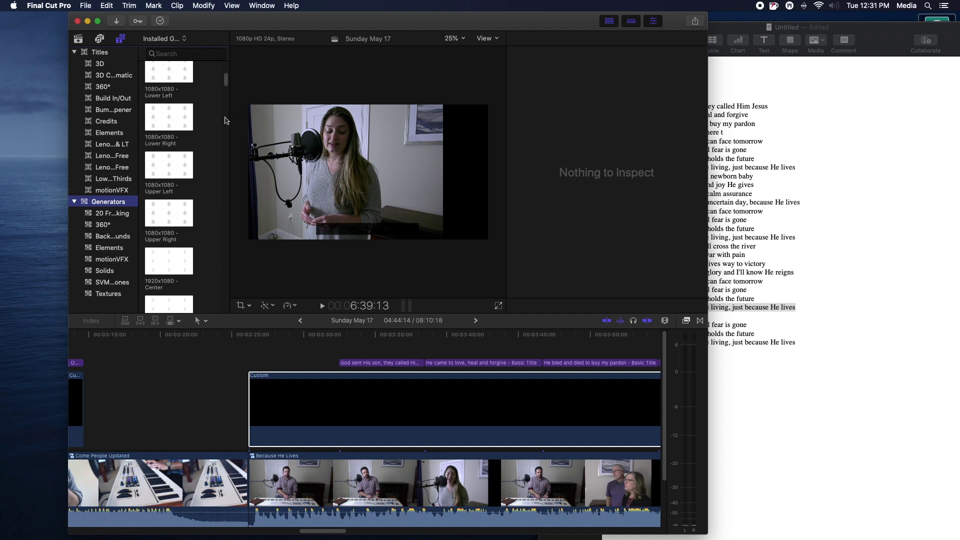
{"action": "left_click", "coordinate": [271, 419]}
{"action": "key", "text": "space"}
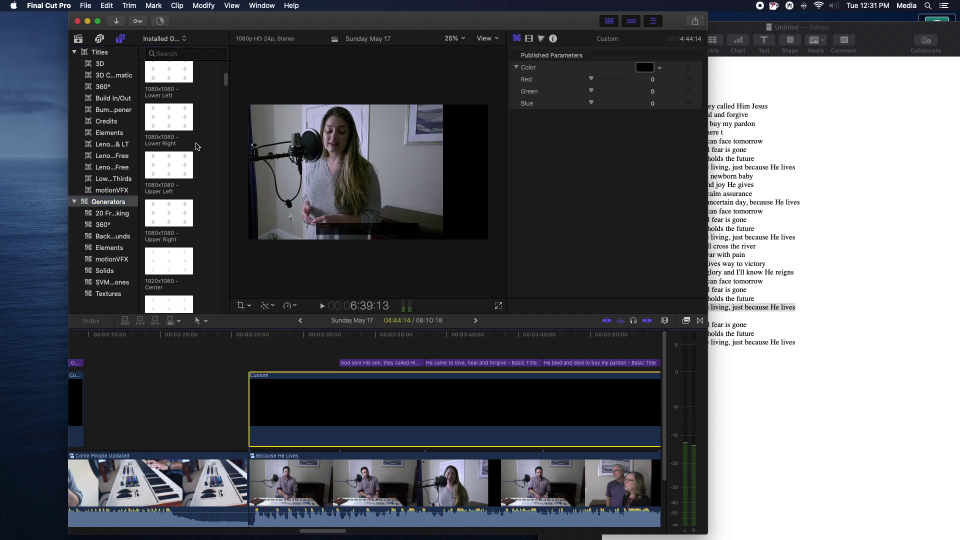
{"action": "left_click_drag", "start_coordinate": [66, 105], "coordinate": [2, 111]}
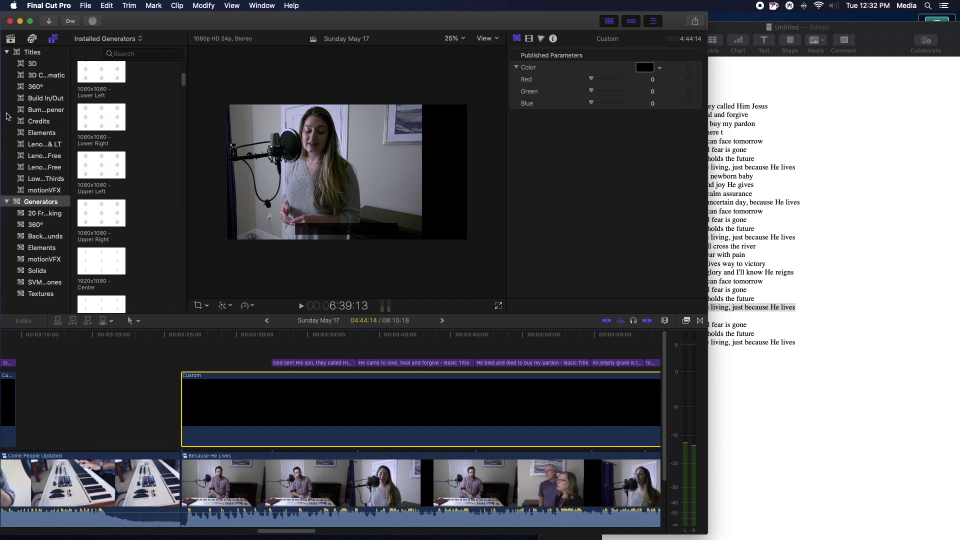
{"action": "left_click_drag", "start_coordinate": [186, 176], "coordinate": [314, 180]}
Step: Add the Custom generator above the existing Custom clip, aligned with the start of the Because He Lives clip
{"action": "scroll", "coordinate": [212, 270], "scroll_direction": "down", "scroll_amount": 3}
{"action": "scroll", "coordinate": [212, 270], "scroll_direction": "up", "scroll_amount": 6}
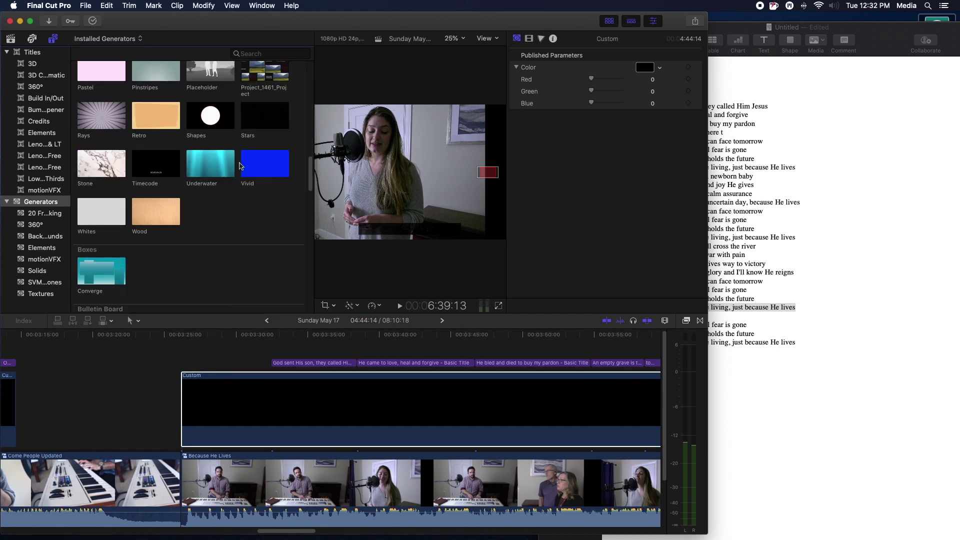
{"action": "scroll", "coordinate": [216, 282], "scroll_direction": "up", "scroll_amount": 2}
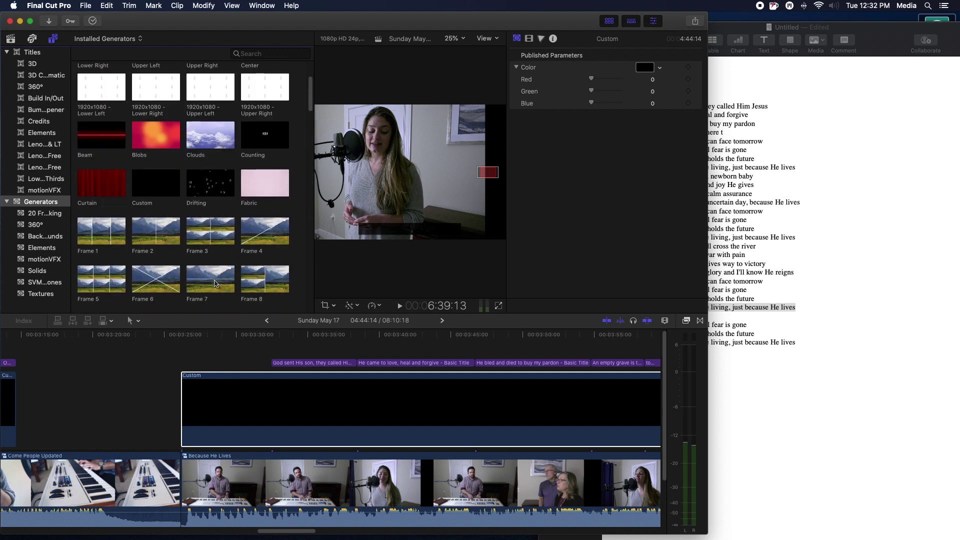
{"action": "left_click", "coordinate": [153, 189]}
{"action": "left_click_drag", "start_coordinate": [153, 189], "coordinate": [182, 358]}
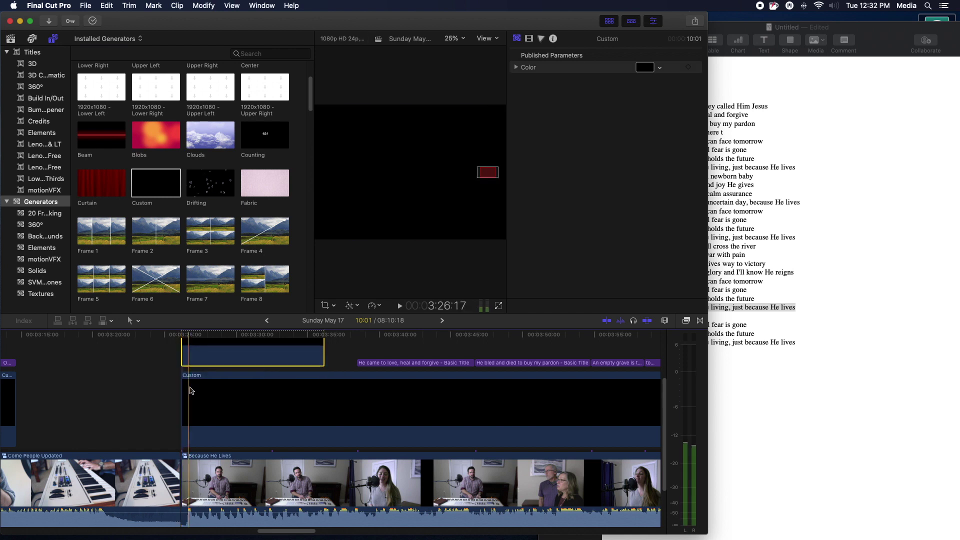
Step: Trim the new Custom generator into a thin bar low in the frame, cropped about 272 left, 273 right, 871 top and 83 bottom
{"action": "left_click", "coordinate": [190, 335]}
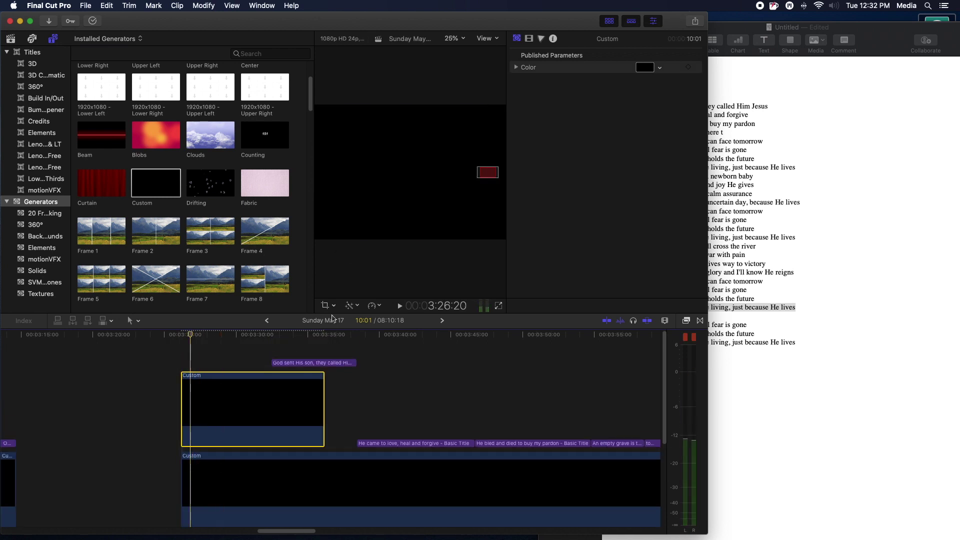
{"action": "left_click", "coordinate": [325, 305]}
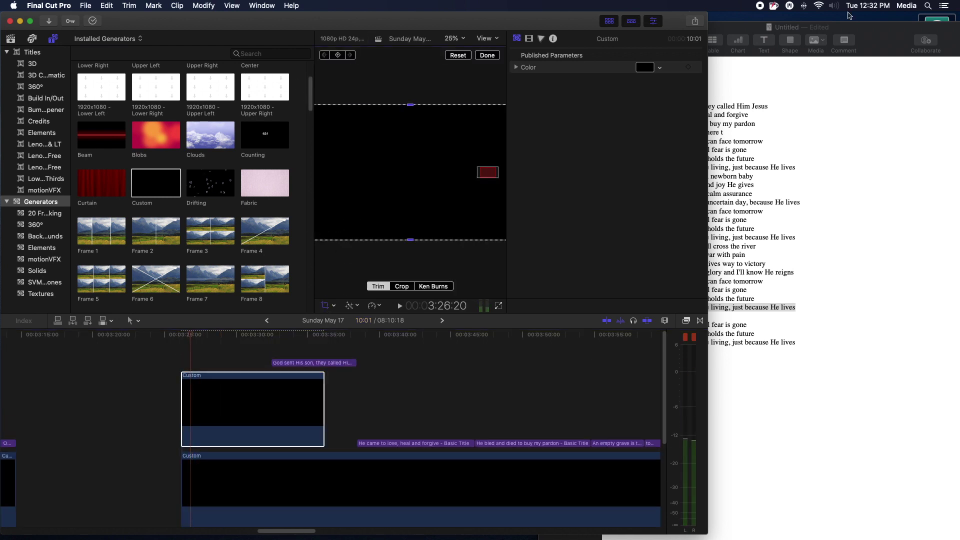
{"action": "left_click", "coordinate": [609, 21]}
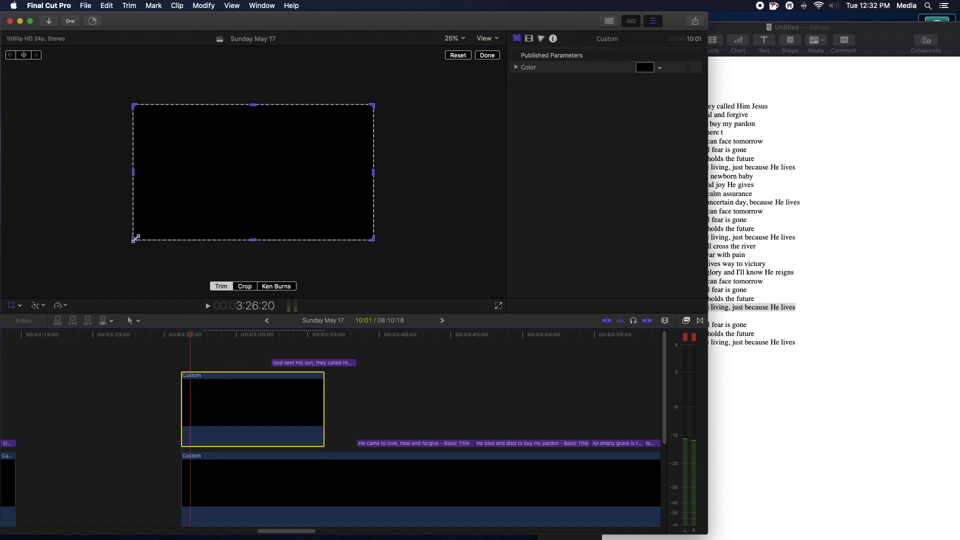
{"action": "left_click_drag", "start_coordinate": [135, 238], "coordinate": [186, 184]}
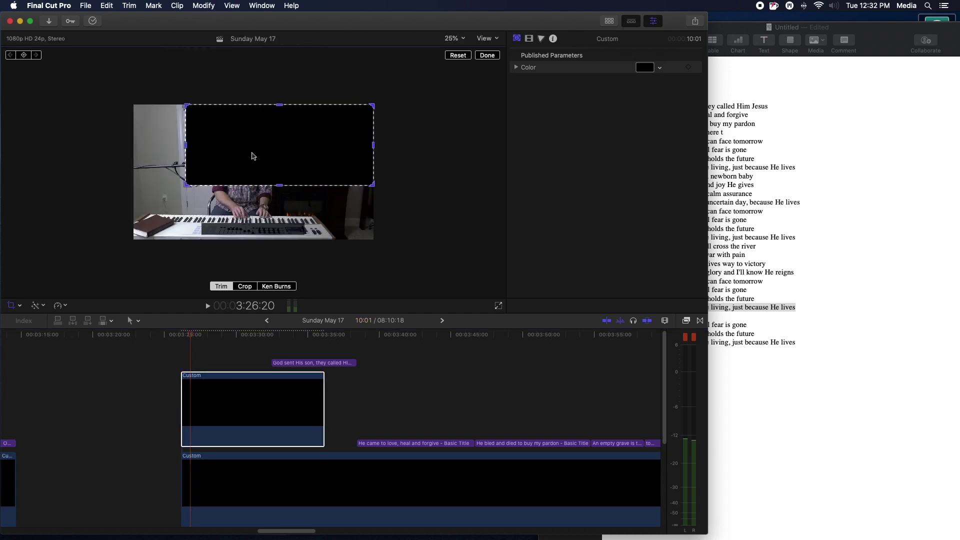
{"action": "left_click_drag", "start_coordinate": [252, 156], "coordinate": [219, 200]}
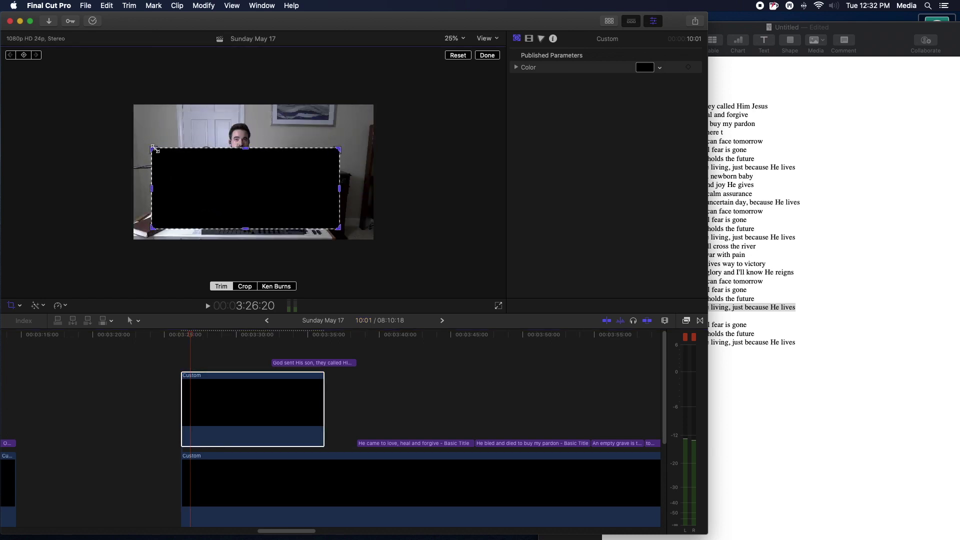
{"action": "left_click_drag", "start_coordinate": [155, 149], "coordinate": [170, 210]}
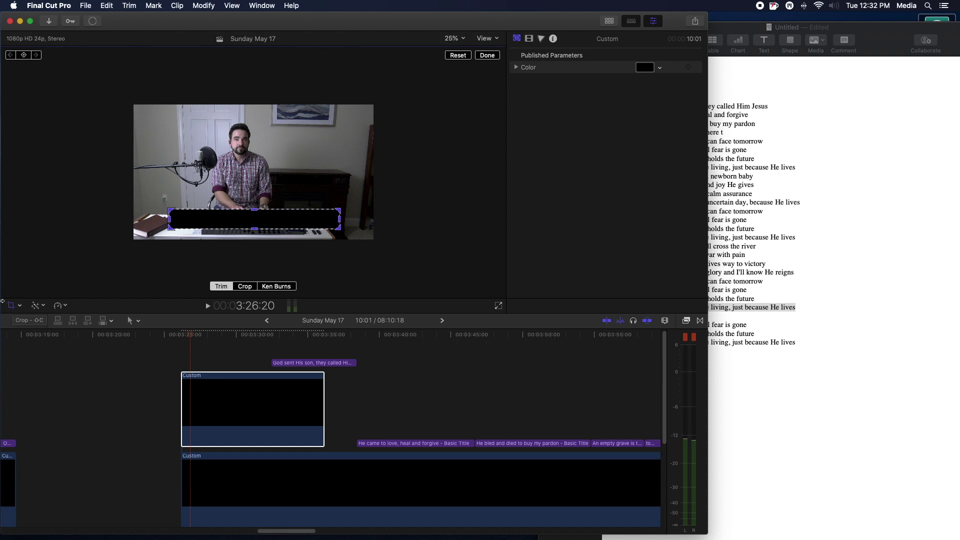
{"action": "left_click_drag", "start_coordinate": [170, 210], "coordinate": [170, 217]}
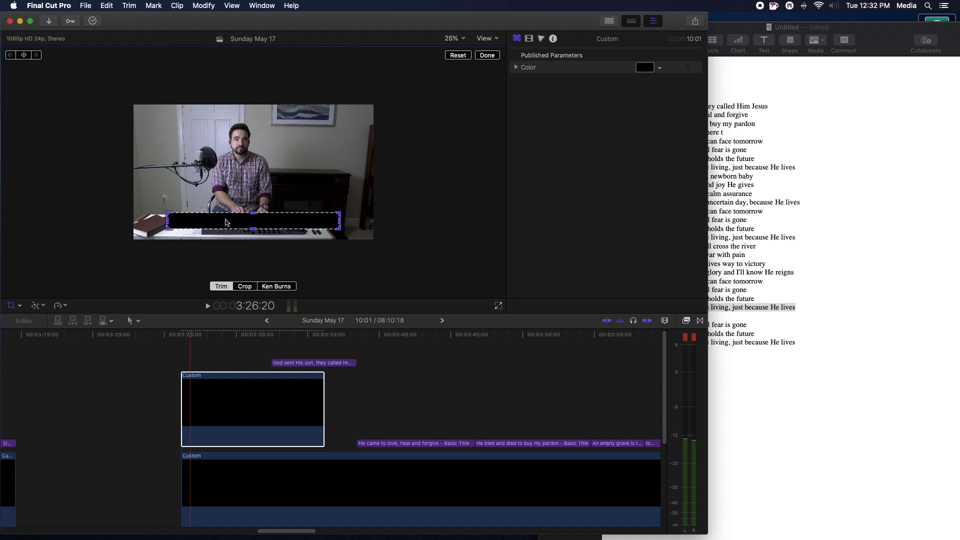
{"action": "left_click_drag", "start_coordinate": [227, 222], "coordinate": [226, 223]}
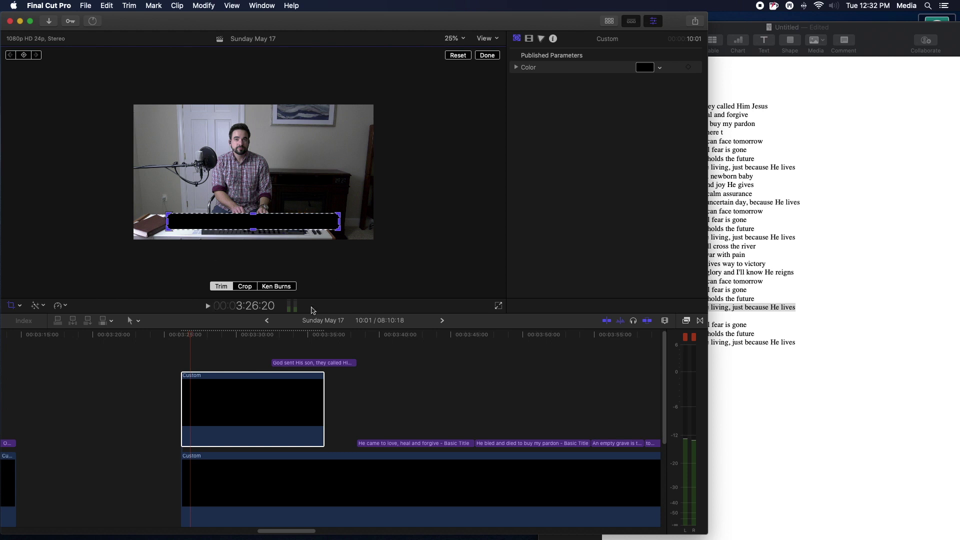
{"action": "left_click", "coordinate": [517, 40]}
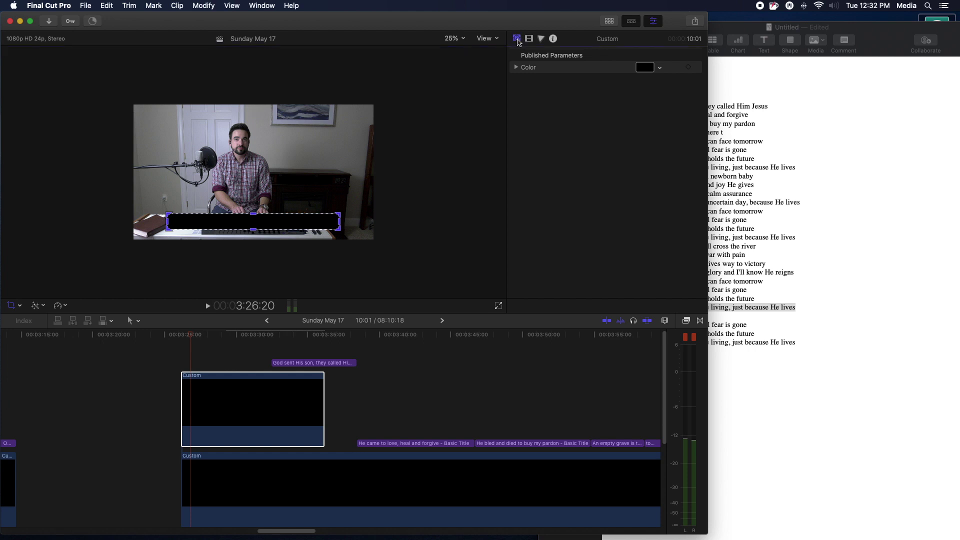
{"action": "left_click", "coordinate": [659, 68]}
{"action": "mouse_move", "coordinate": [694, 96]}
{"action": "left_mouse_down"}
{"action": "mouse_move", "coordinate": [678, 134]}
{"action": "mouse_move", "coordinate": [705, 135]}
{"action": "mouse_move", "coordinate": [696, 90]}
{"action": "left_mouse_up"}
{"action": "key", "text": "super+z"}
{"action": "left_click", "coordinate": [564, 134]}
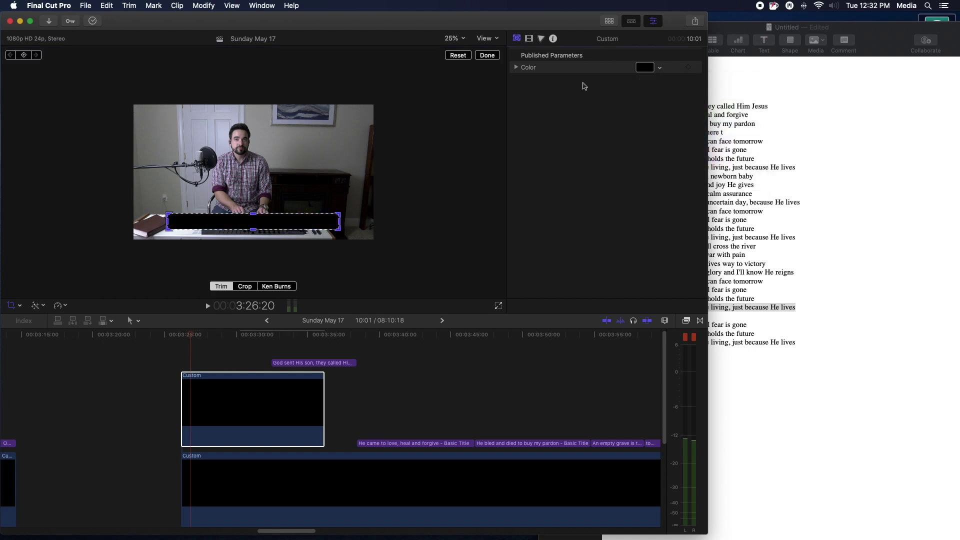
Step: Lower the new Custom generator's opacity to 96.06% and preview the lyric caption further along the timeline
{"action": "left_click", "coordinate": [527, 39]}
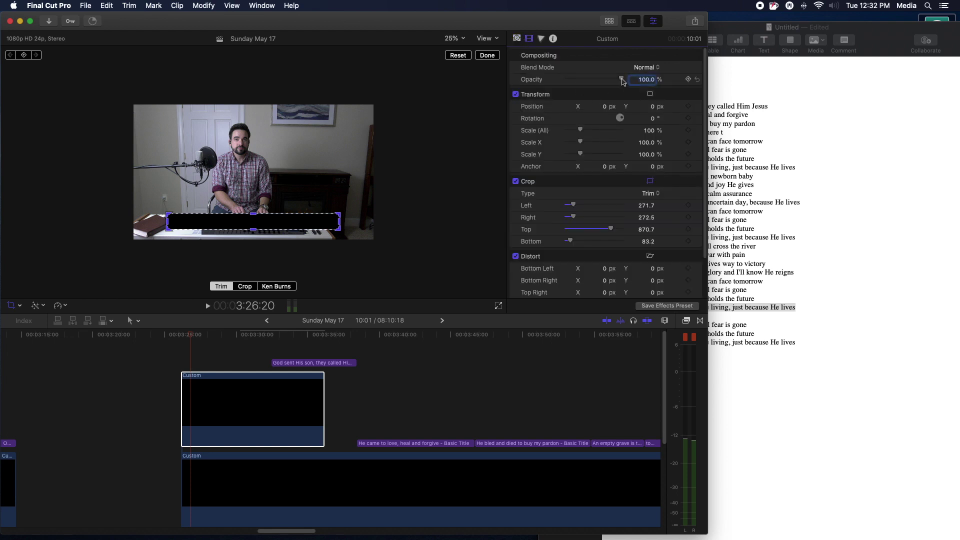
{"action": "left_click_drag", "start_coordinate": [623, 81], "coordinate": [620, 84]}
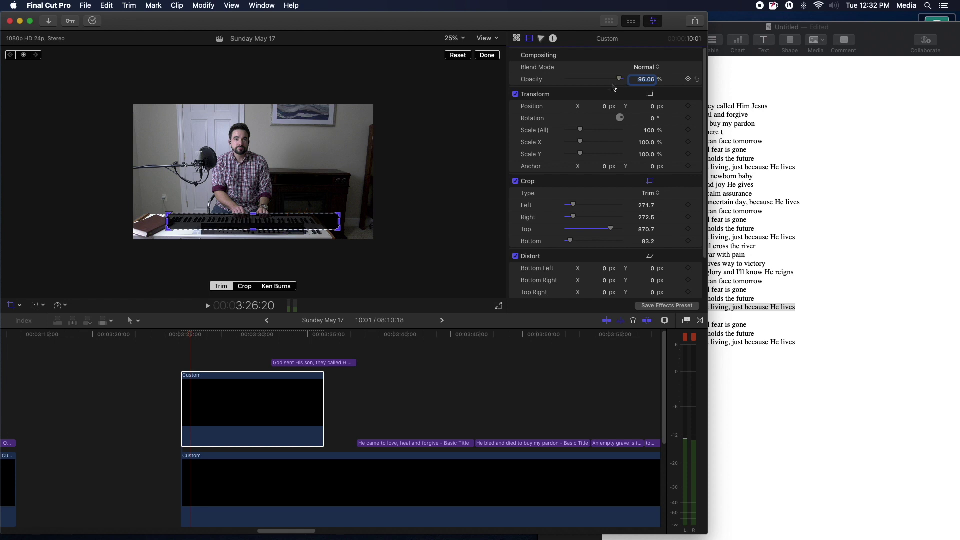
{"action": "left_click", "coordinate": [358, 338]}
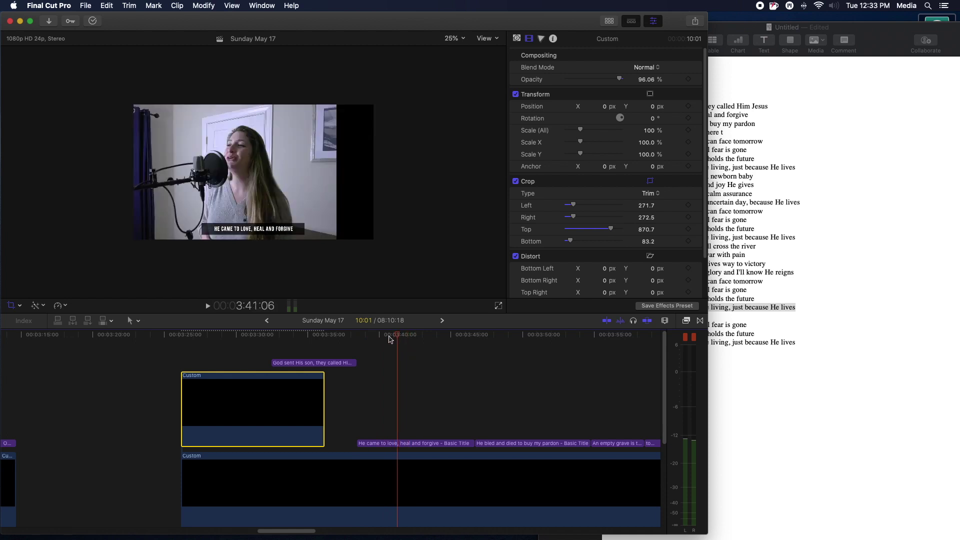
Step: Narrow and reposition the trimmed bar at 3:31:02, cropping about 424 left, 382 right, 906 top and 83 bottom
{"action": "left_click_drag", "start_coordinate": [372, 341], "coordinate": [252, 342]}
{"action": "key", "text": "shift+c"}
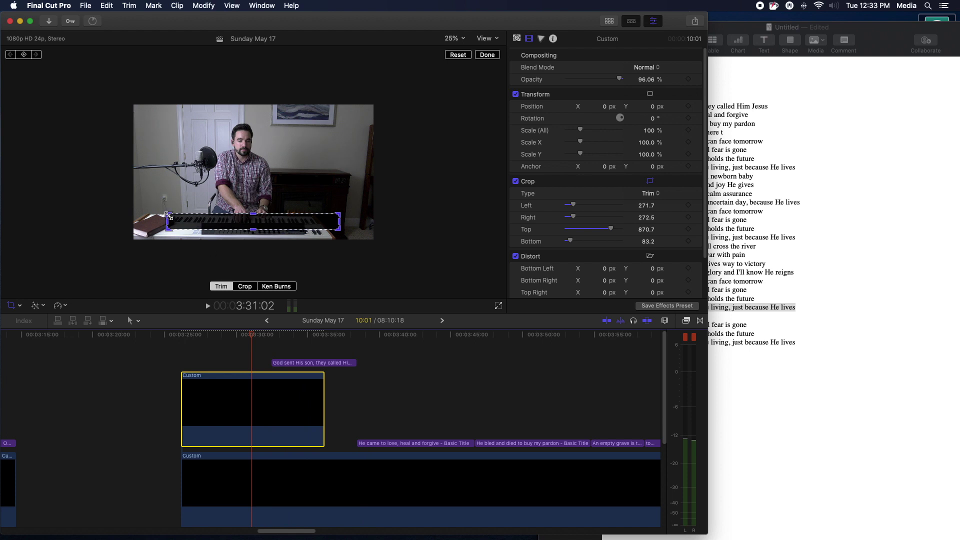
{"action": "left_click_drag", "start_coordinate": [169, 216], "coordinate": [173, 218]}
{"action": "left_click_drag", "start_coordinate": [340, 229], "coordinate": [316, 230]}
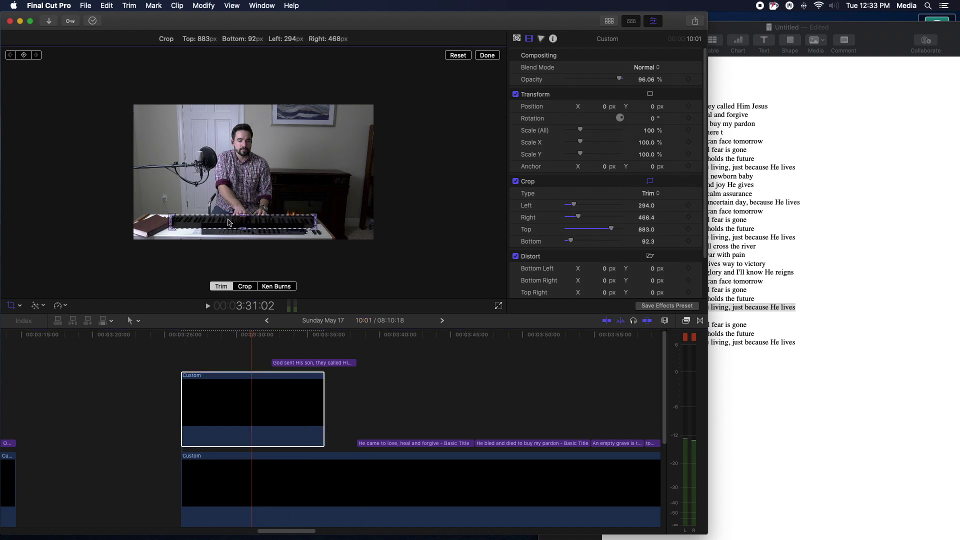
{"action": "left_click_drag", "start_coordinate": [228, 221], "coordinate": [190, 220]}
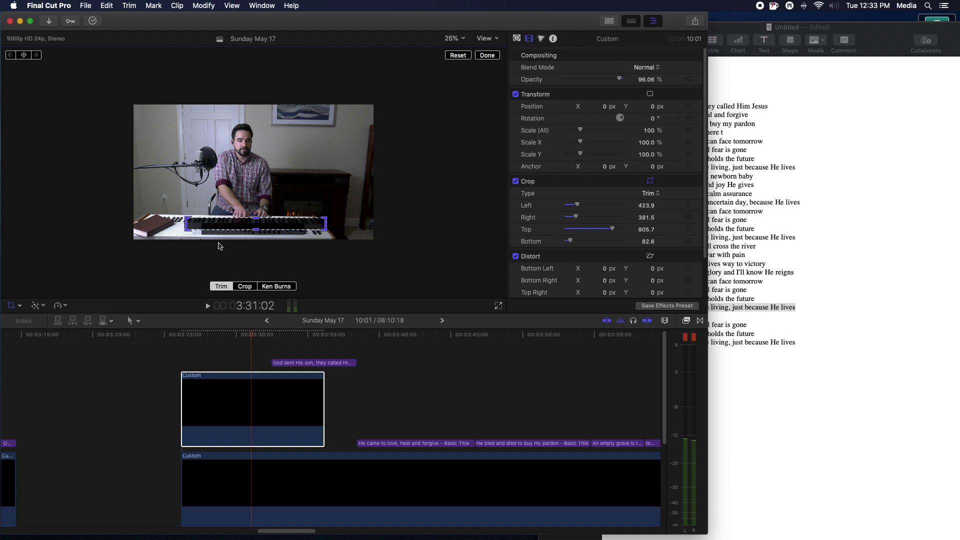
Step: Delete the newly added Custom generator from the timeline
{"action": "left_click", "coordinate": [258, 392]}
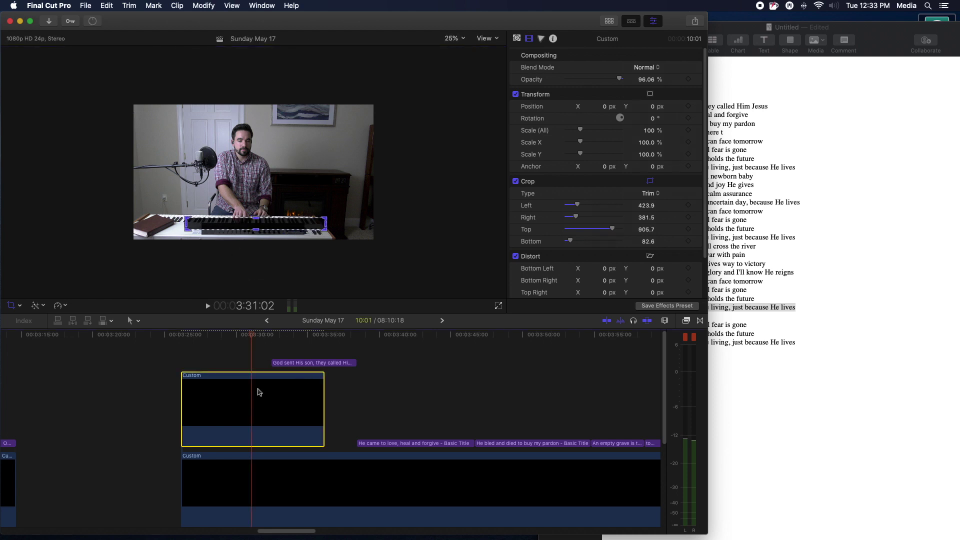
{"action": "key", "text": "Delete"}
Step: Check the end edge of the long existing Custom generator against the end of the Because He Lives clip
{"action": "scroll", "coordinate": [280, 404], "scroll_direction": "down", "scroll_amount": 5}
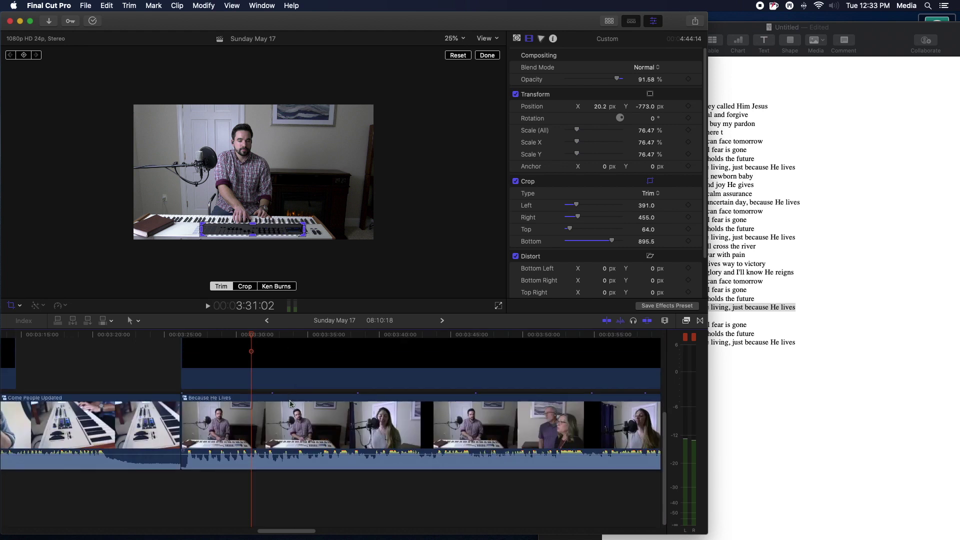
{"action": "scroll", "coordinate": [290, 395], "scroll_direction": "up", "scroll_amount": 2}
{"action": "key", "text": "super+minus"}
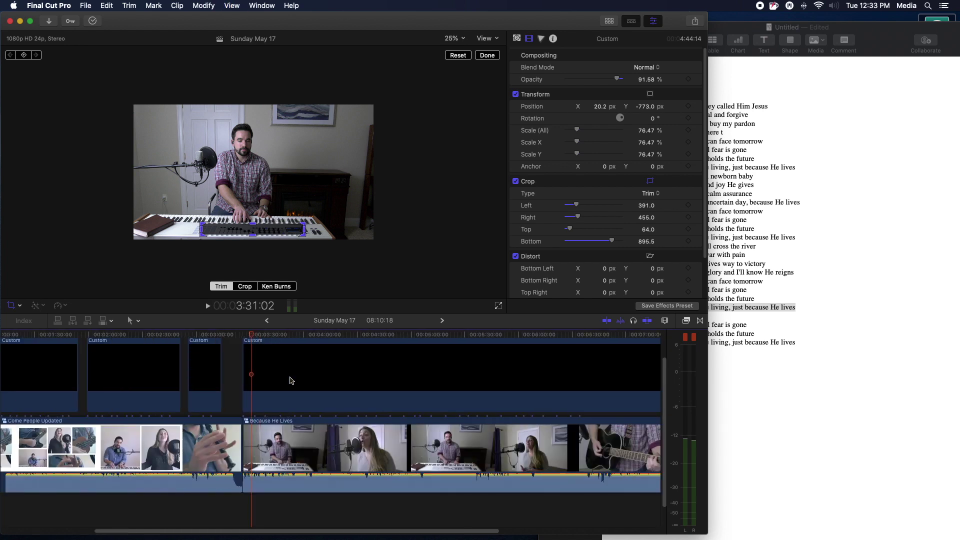
{"action": "key", "text": "super+minus"}
{"action": "left_click", "coordinate": [406, 363]}
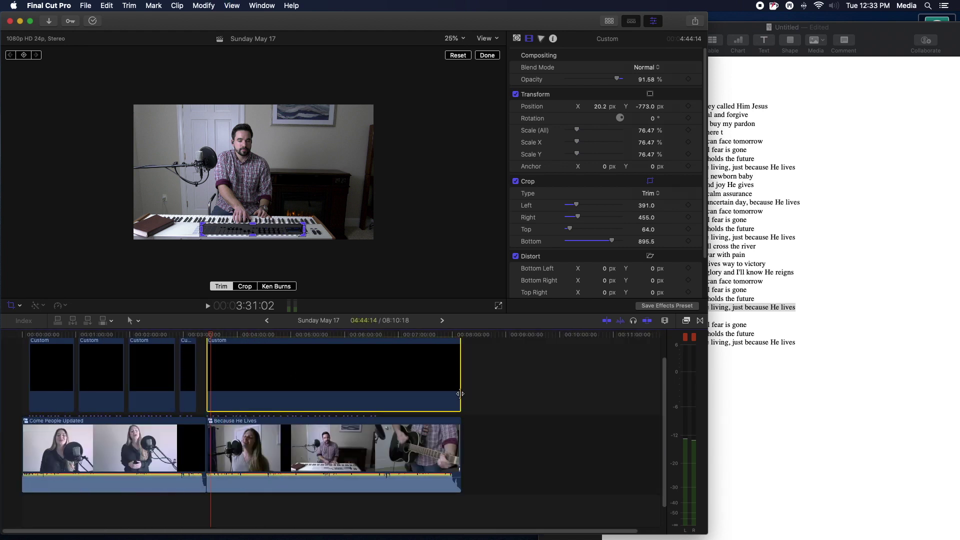
{"action": "mouse_move", "coordinate": [457, 394]}
{"action": "left_mouse_down"}
{"action": "mouse_move", "coordinate": [209, 407]}
{"action": "mouse_move", "coordinate": [458, 408]}
{"action": "left_mouse_up"}
{"action": "scroll", "coordinate": [436, 411], "scroll_direction": "up", "scroll_amount": 2}
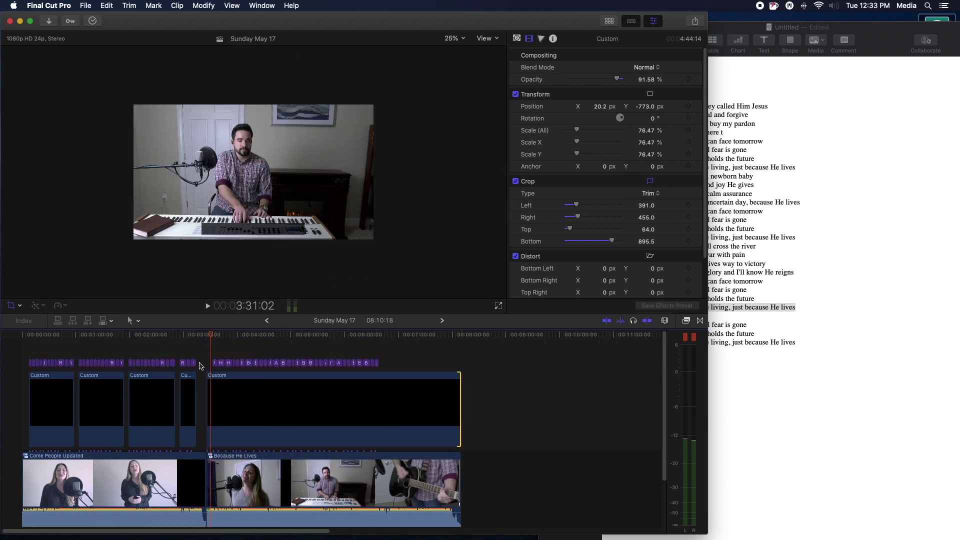
Step: Place the playhead at the start of the Because He Lives clip, at 3:26:04, with the crop controls active
{"action": "left_click", "coordinate": [206, 335]}
{"action": "key", "text": "shift+c"}
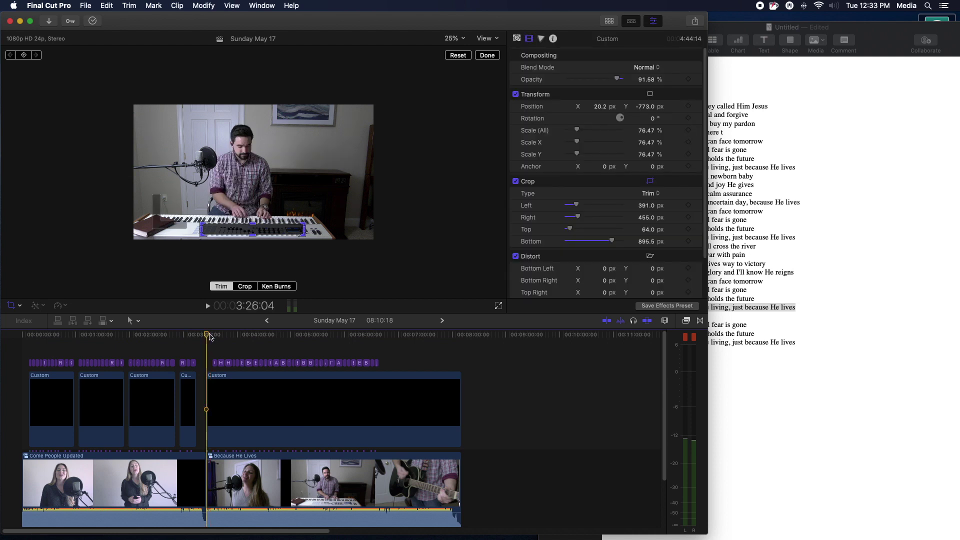
{"action": "key", "text": "super+equal"}
{"action": "key", "text": "super+equal"}
{"action": "key", "text": "super+equal"}
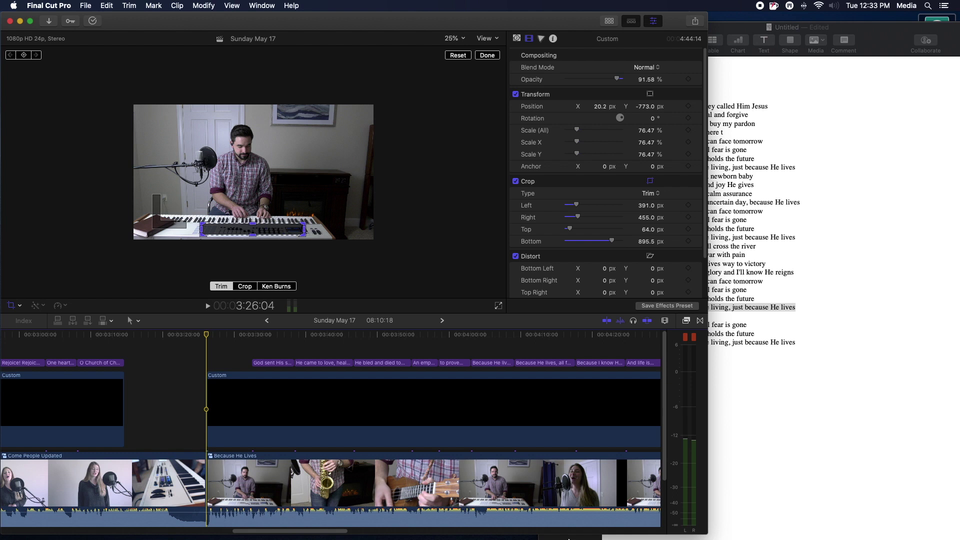
Step: Switch to Chrome and search Google for the lyrics of Because He Lives
{"action": "mouse_move", "coordinate": [561, 538]}
{"action": "left_click", "coordinate": [552, 518]}
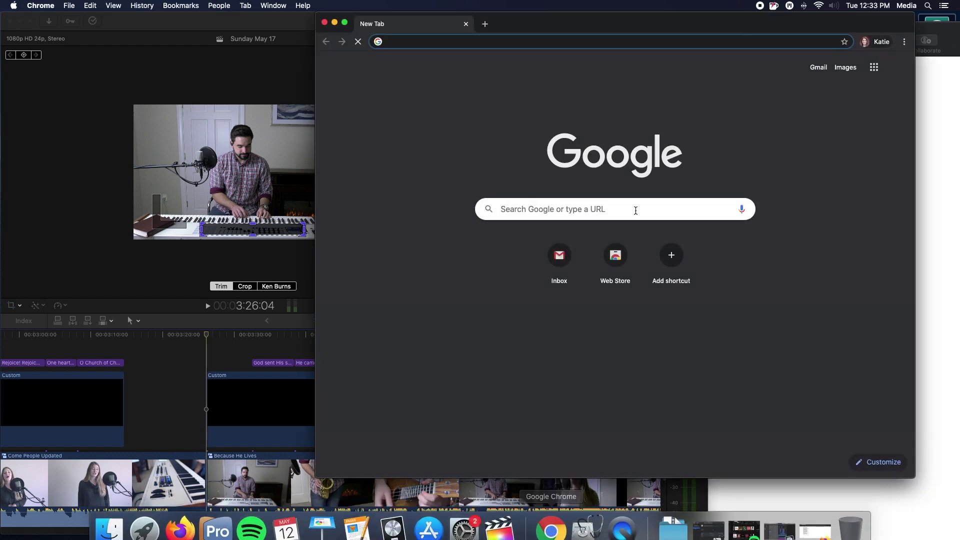
{"action": "left_click_drag", "start_coordinate": [550, 20], "coordinate": [481, 18]}
{"action": "left_click", "coordinate": [425, 43]}
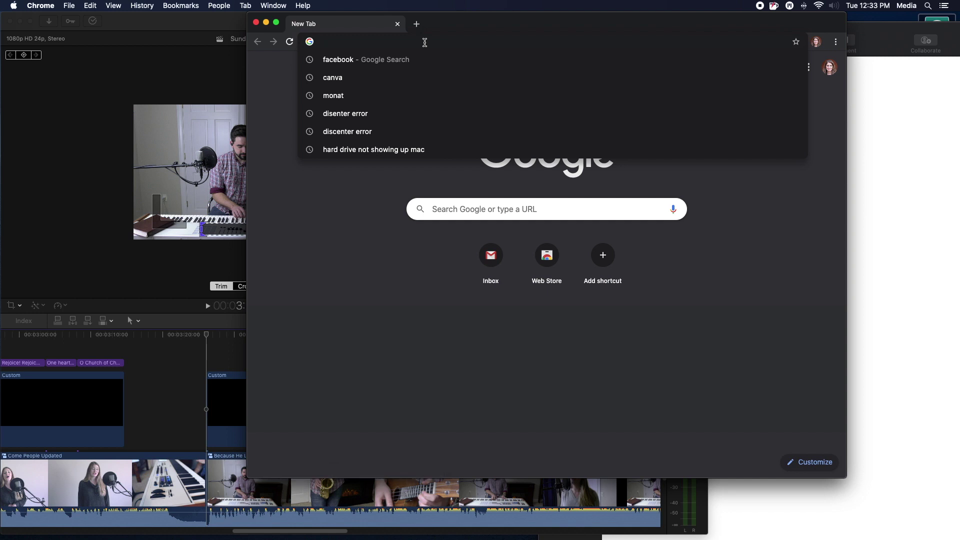
{"action": "type", "text": "Becua"}
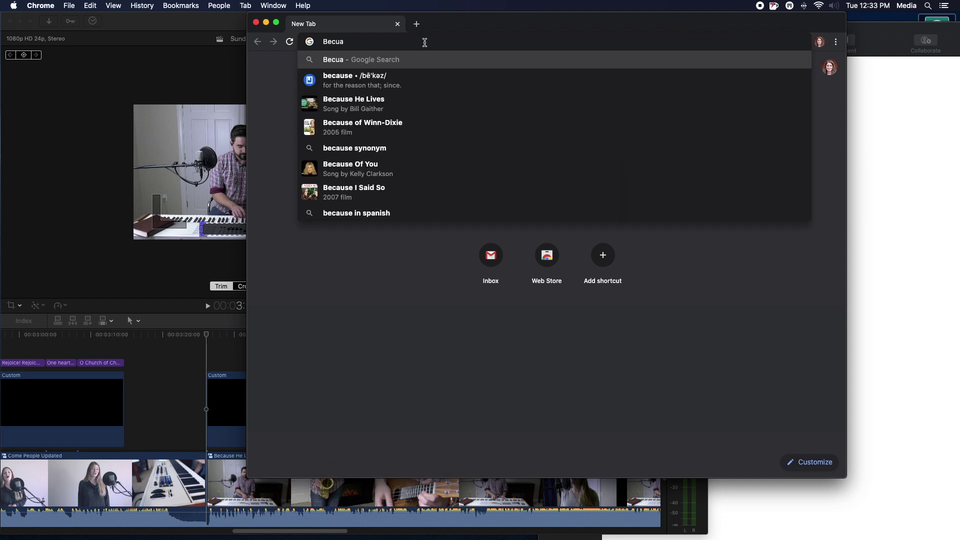
{"action": "type", "text": "se he lie"}
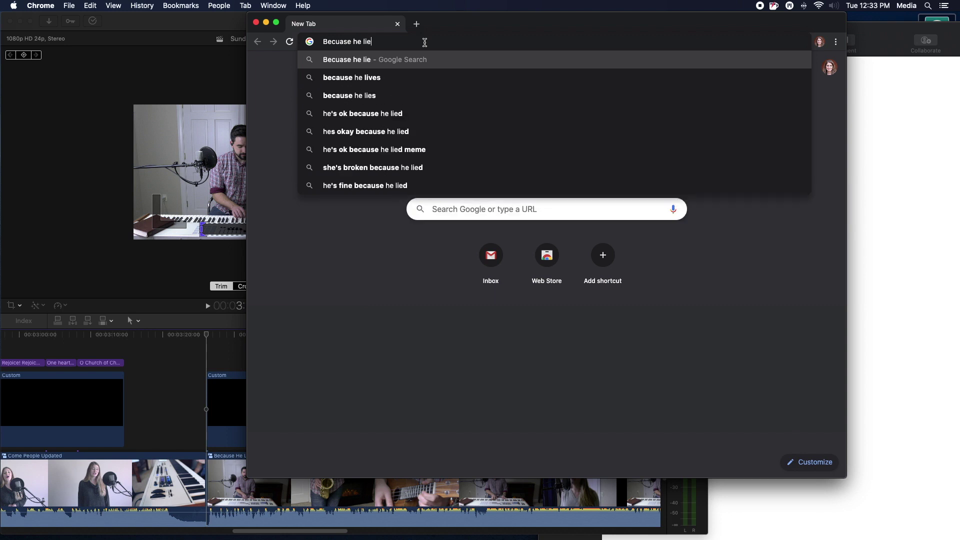
{"action": "key", "text": "BackSpace"}
{"action": "type", "text": "es"}
{"action": "key", "text": "BackSpace"}
{"action": "key", "text": "BackSpace"}
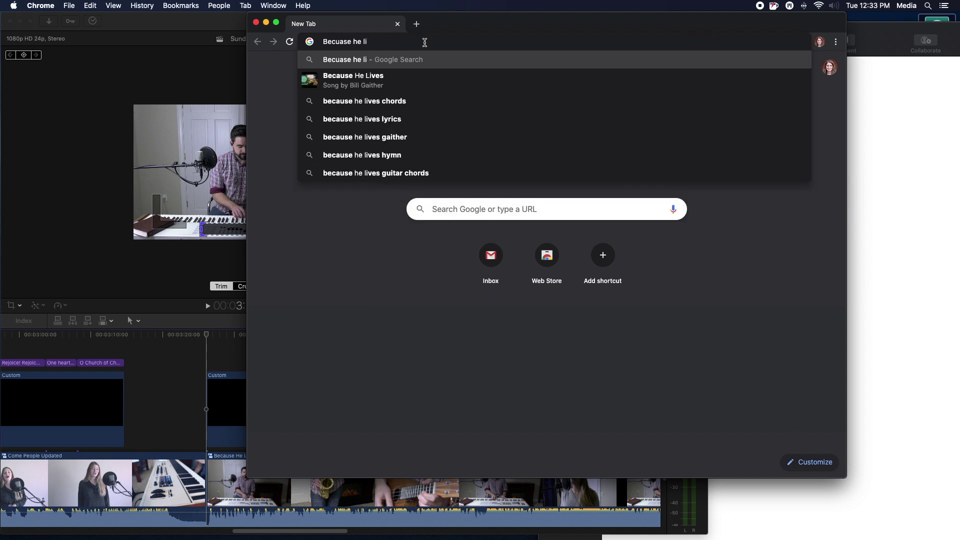
{"action": "type", "text": "ves lyri"}
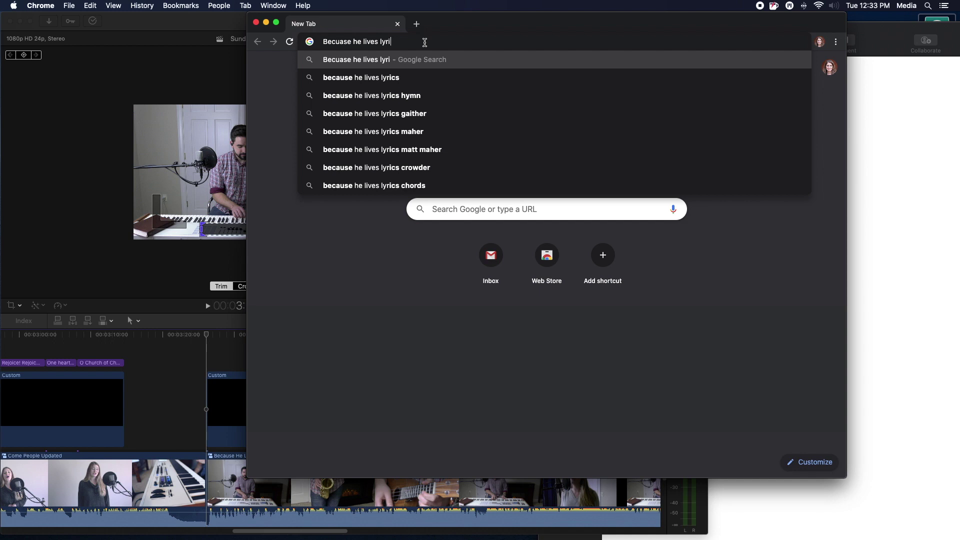
{"action": "type", "text": "cs"}
{"action": "key", "text": "Return"}
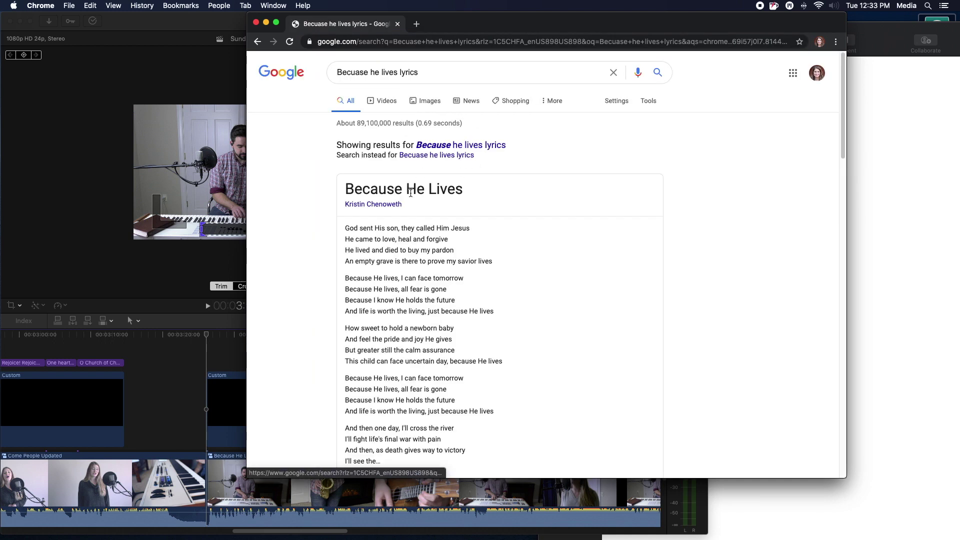
Step: Expand the Because He Lives lyrics result, select all verses from first to last line, and close the browser window
{"action": "scroll", "coordinate": [410, 192], "scroll_direction": "down", "scroll_amount": 5}
{"action": "left_click", "coordinate": [503, 322]}
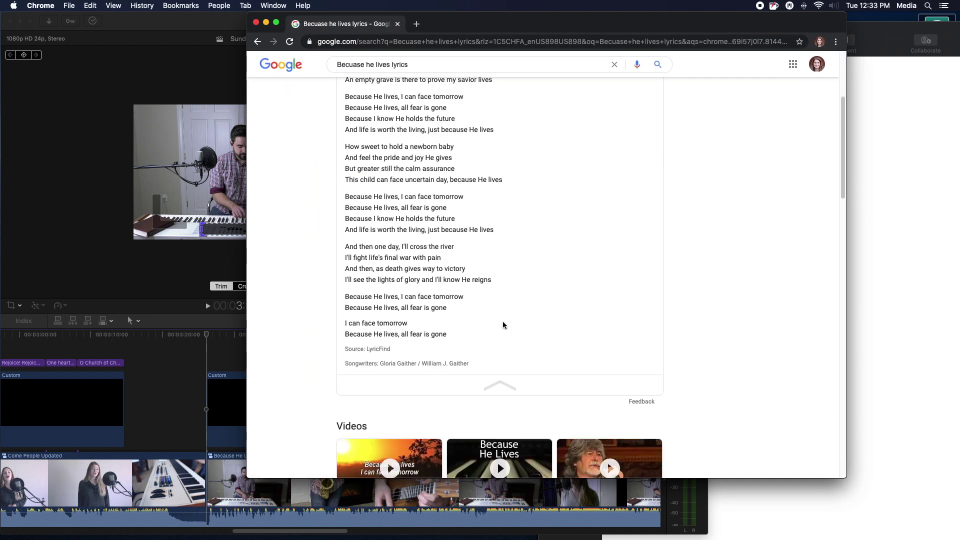
{"action": "scroll", "coordinate": [380, 245], "scroll_direction": "up", "scroll_amount": 3}
{"action": "scroll", "coordinate": [373, 238], "scroll_direction": "down", "scroll_amount": 1}
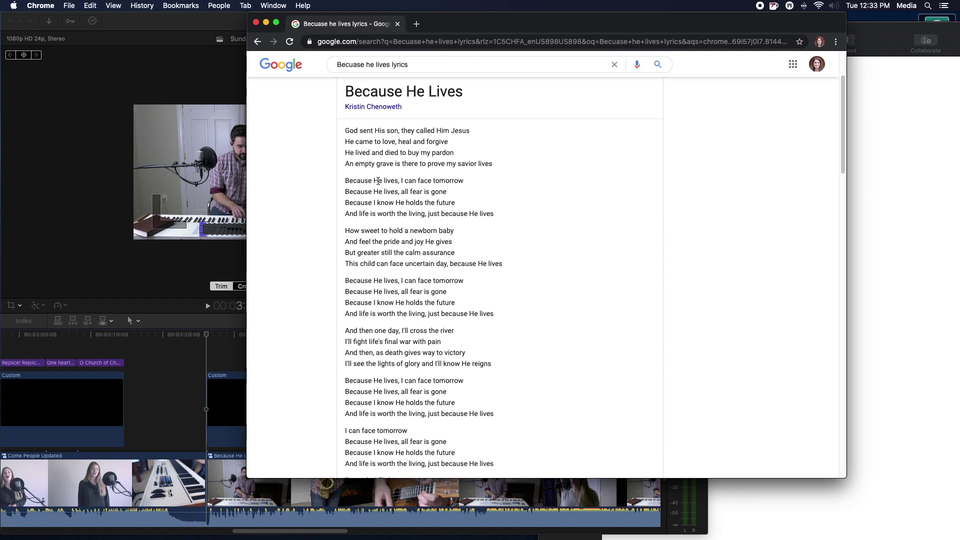
{"action": "scroll", "coordinate": [379, 181], "scroll_direction": "down", "scroll_amount": 5}
{"action": "scroll", "coordinate": [358, 197], "scroll_direction": "up", "scroll_amount": 5}
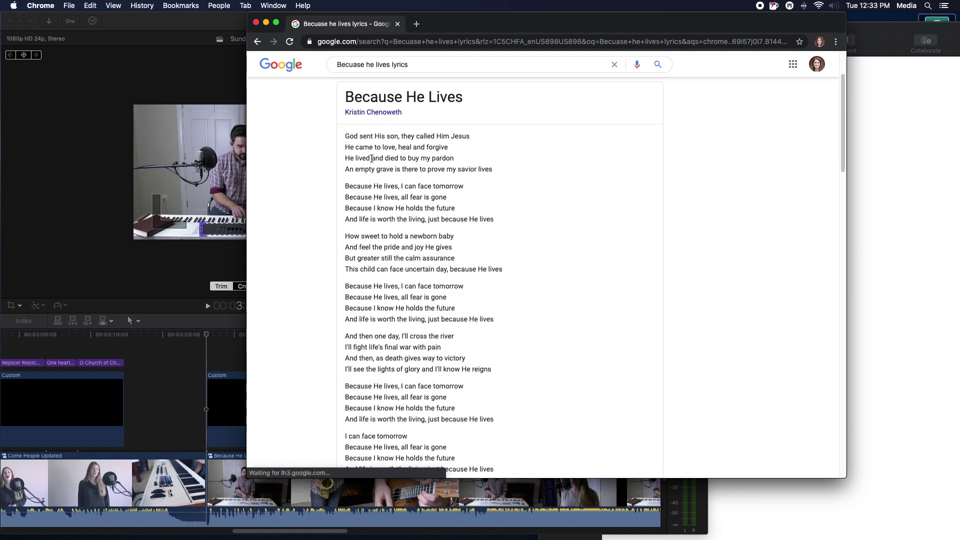
{"action": "left_click_drag", "start_coordinate": [344, 134], "coordinate": [510, 138]}
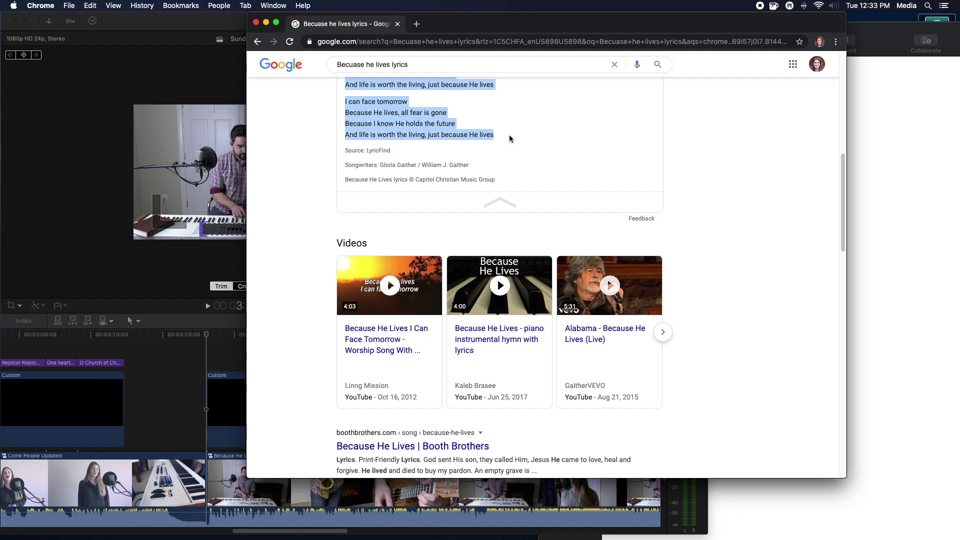
{"action": "left_click", "coordinate": [896, 313]}
{"action": "left_click", "coordinate": [256, 23]}
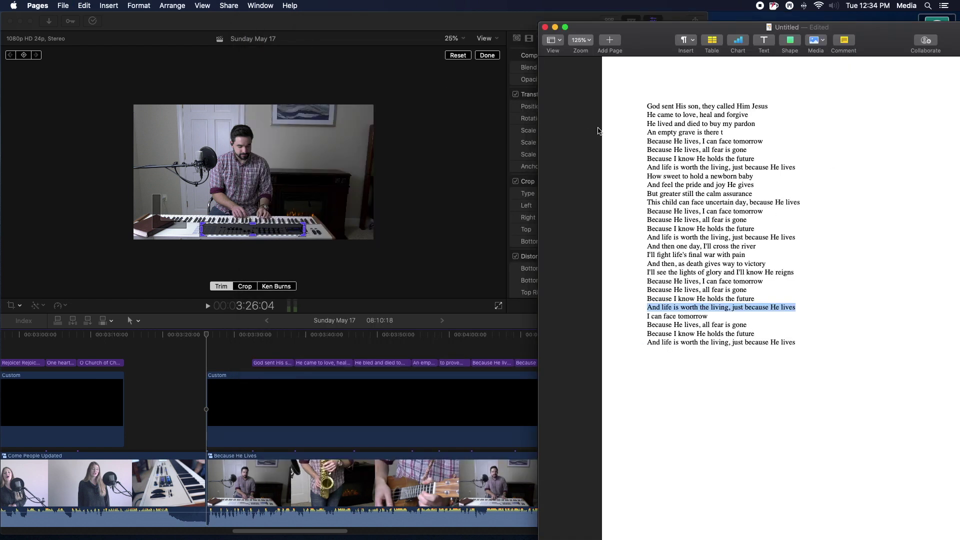
Step: Switch to Final Cut Pro and arrange its window beside the Pages lyrics document so every lyric line can be read
{"action": "left_click", "coordinate": [402, 30]}
{"action": "mouse_move", "coordinate": [390, 24]}
{"action": "left_mouse_down"}
{"action": "mouse_move", "coordinate": [426, 15]}
{"action": "mouse_move", "coordinate": [383, 7]}
{"action": "left_mouse_up"}
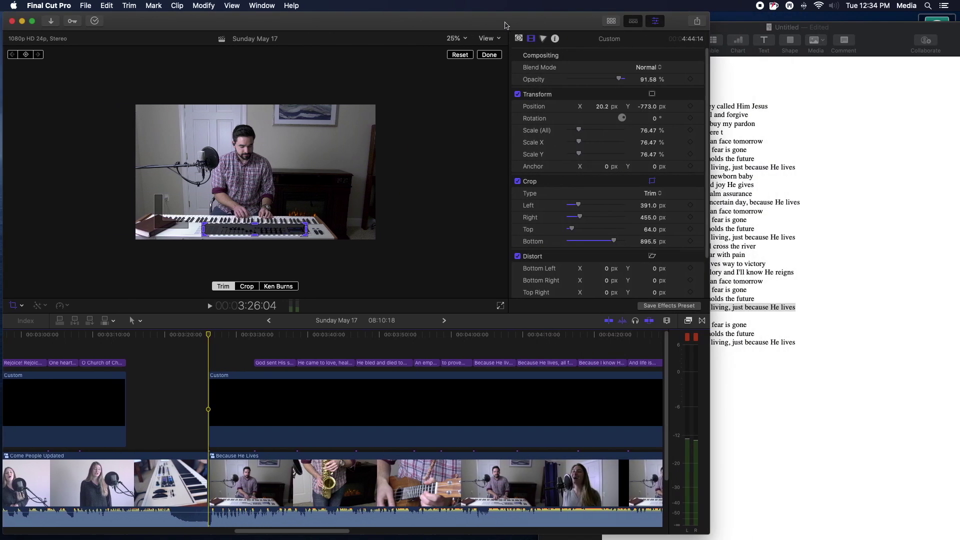
{"action": "left_click", "coordinate": [443, 36]}
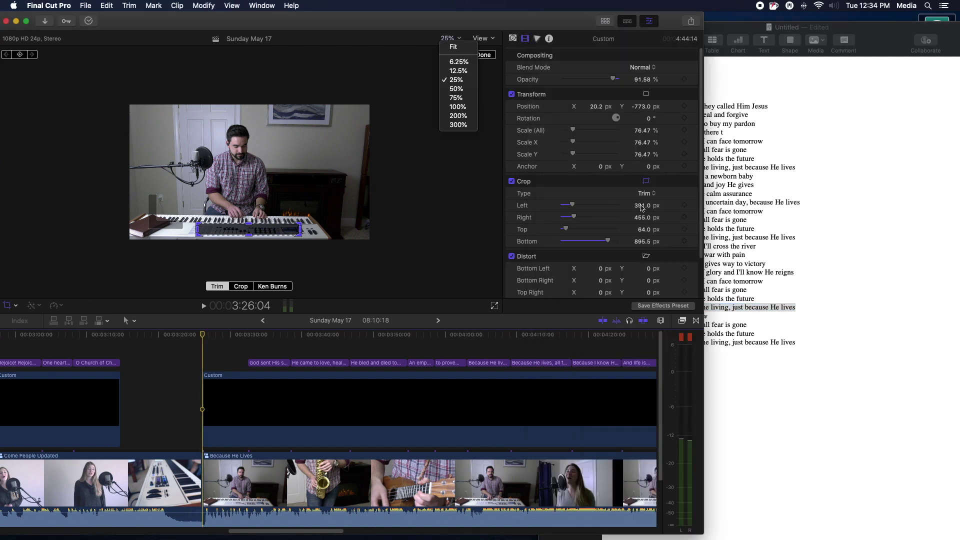
{"action": "left_click_drag", "start_coordinate": [274, 18], "coordinate": [176, 20]}
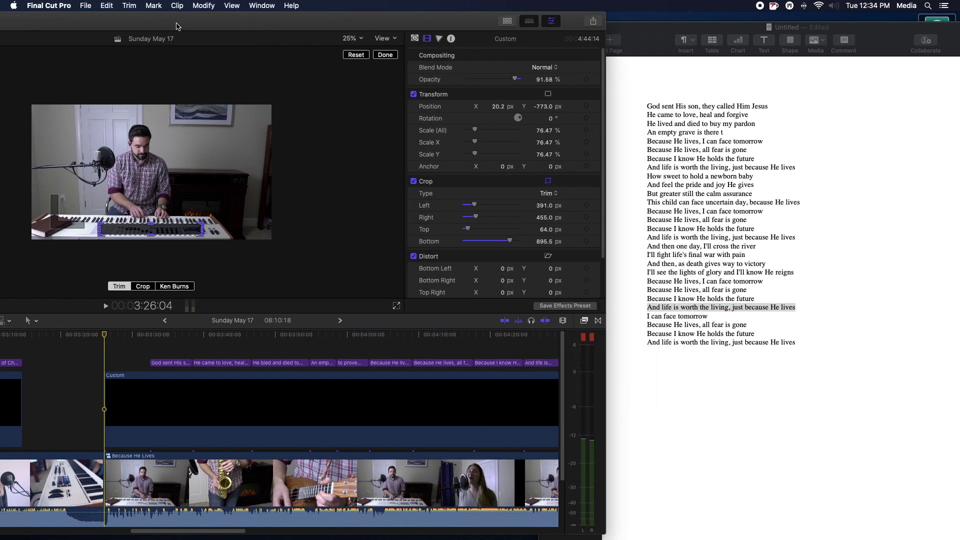
{"action": "left_click", "coordinate": [684, 378]}
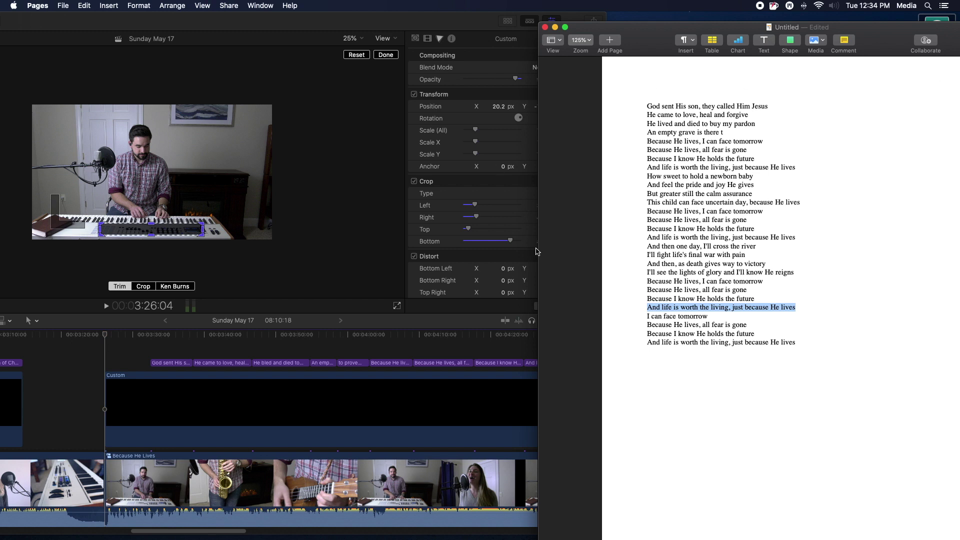
Step: Place the playhead at 3:32:12 and select the first lyric title, "God sent His son, they called Him Jesus"
{"action": "left_click", "coordinate": [122, 339]}
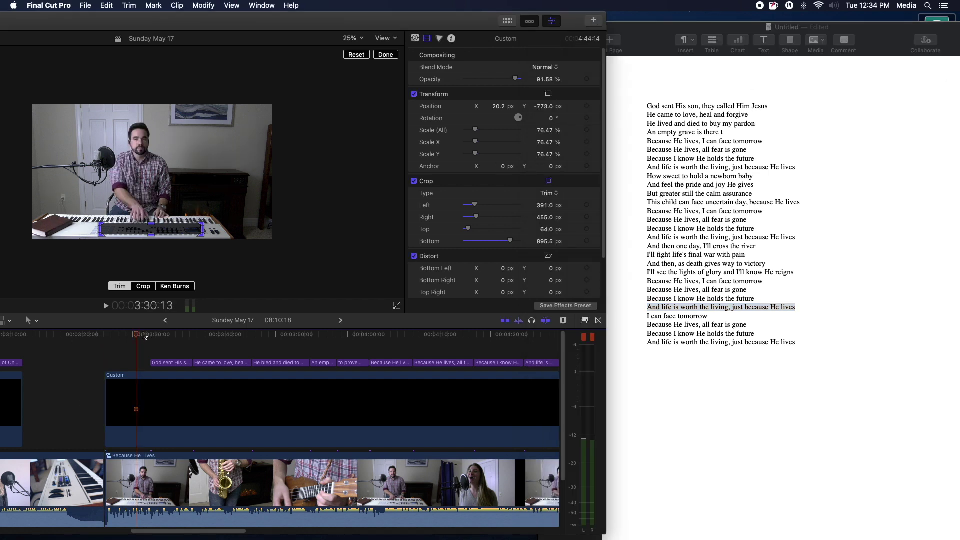
{"action": "left_click_drag", "start_coordinate": [139, 334], "coordinate": [150, 335]}
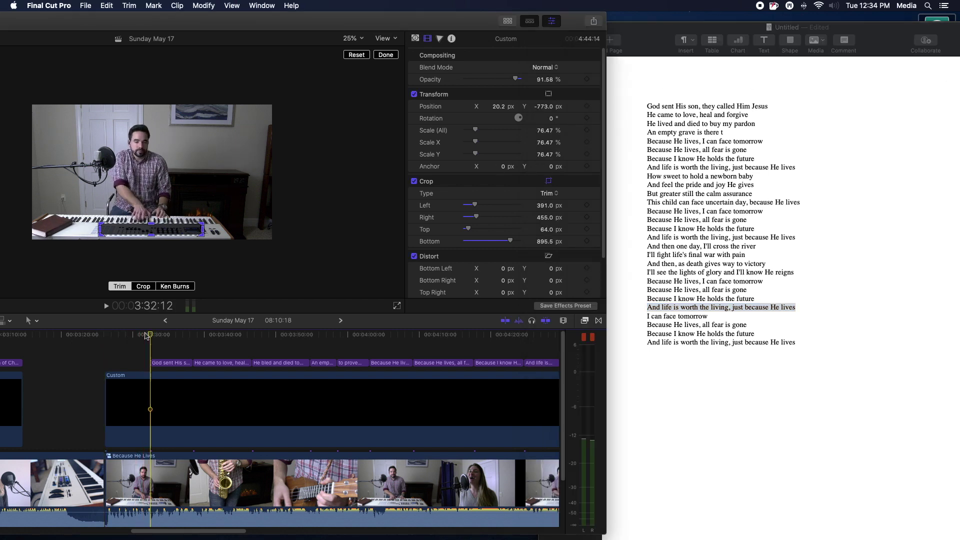
{"action": "left_click", "coordinate": [175, 363]}
Step: Bring the whole Final Cut Pro window back into view and show the titles and generators browser
{"action": "left_click_drag", "start_coordinate": [299, 19], "coordinate": [383, 19]}
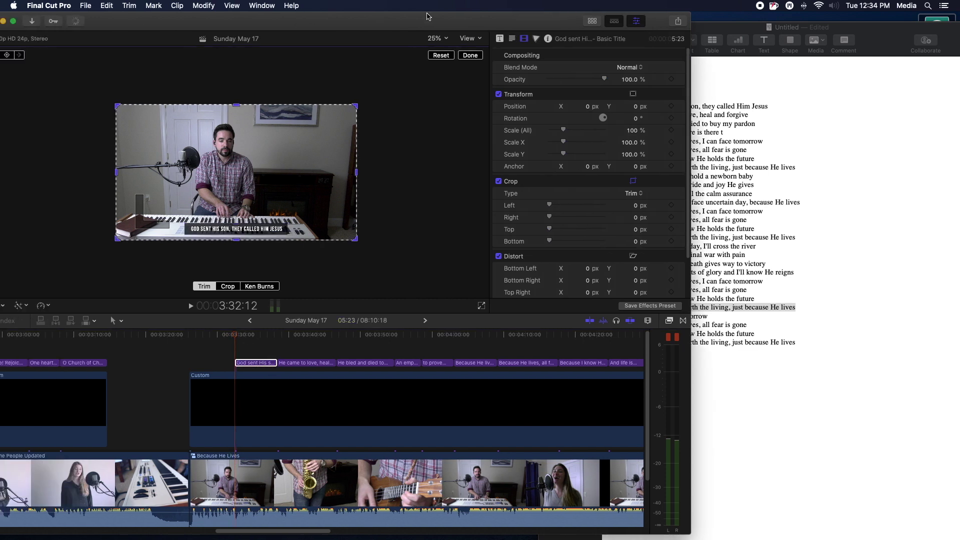
{"action": "key", "text": "ctrl+super+1"}
{"action": "left_click_drag", "start_coordinate": [153, 24], "coordinate": [244, 24]}
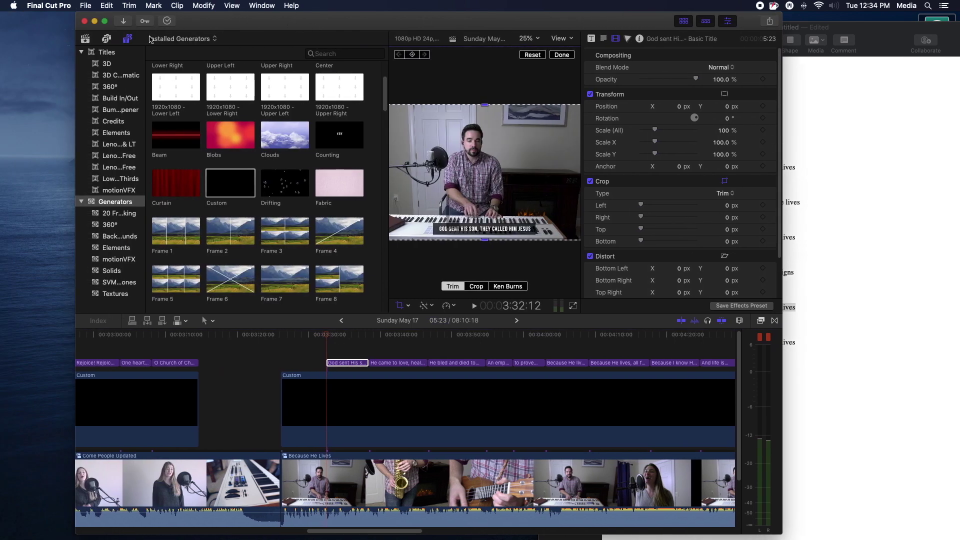
{"action": "left_click", "coordinate": [85, 39]}
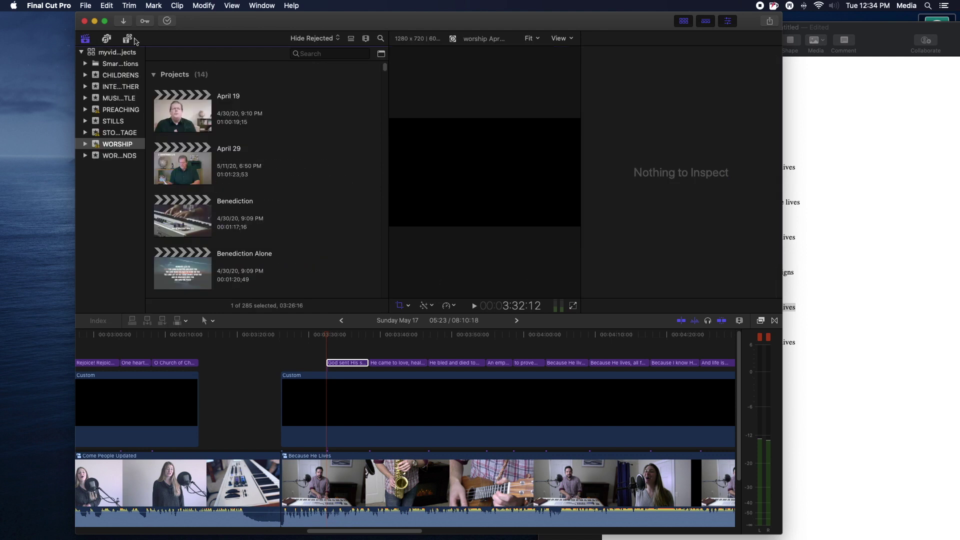
{"action": "left_click", "coordinate": [129, 39]}
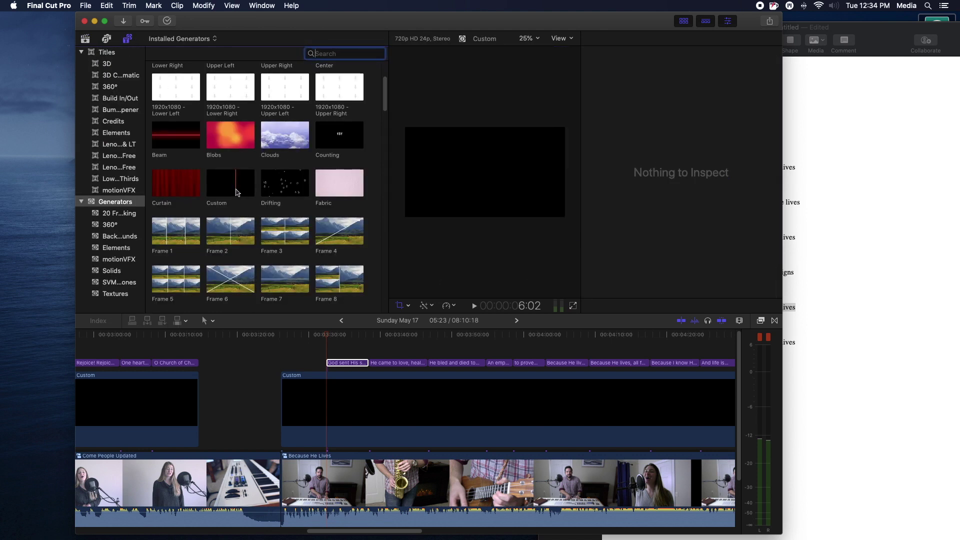
Step: Add a Basic Title above the existing lyric titles, aligned to the start of the Because He Lives clip
{"action": "left_click", "coordinate": [106, 52]}
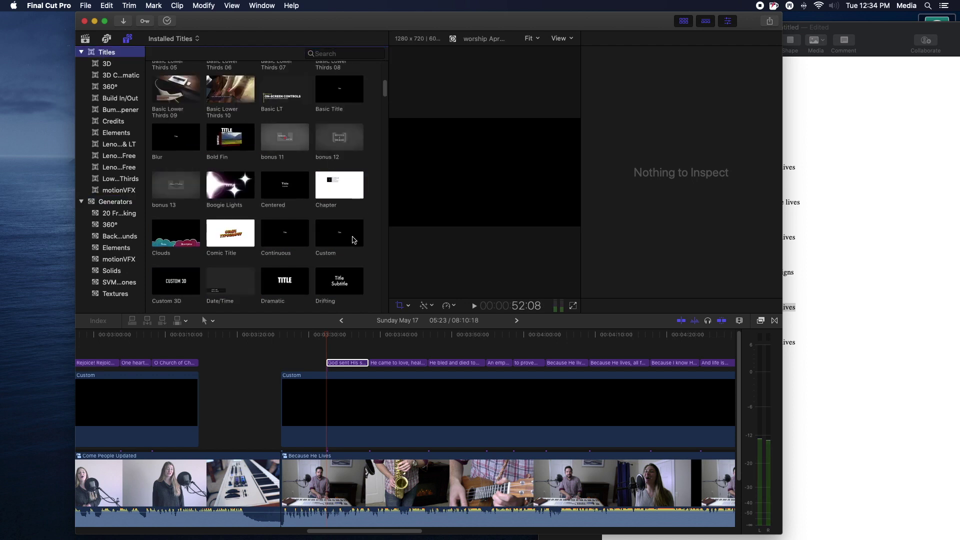
{"action": "left_click", "coordinate": [332, 103]}
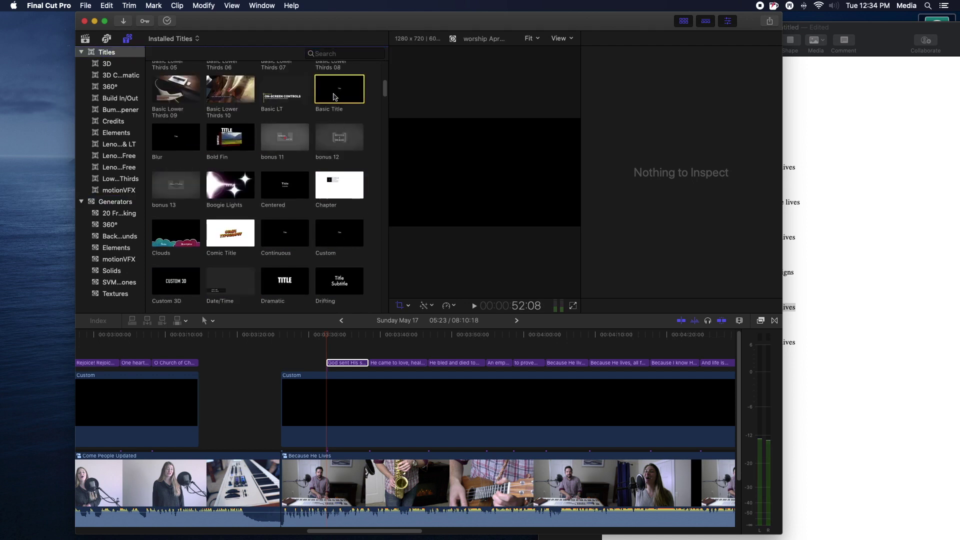
{"action": "left_click_drag", "start_coordinate": [320, 107], "coordinate": [281, 348]}
{"action": "key", "text": "shift+c"}
{"action": "key", "text": "cmd+4"}
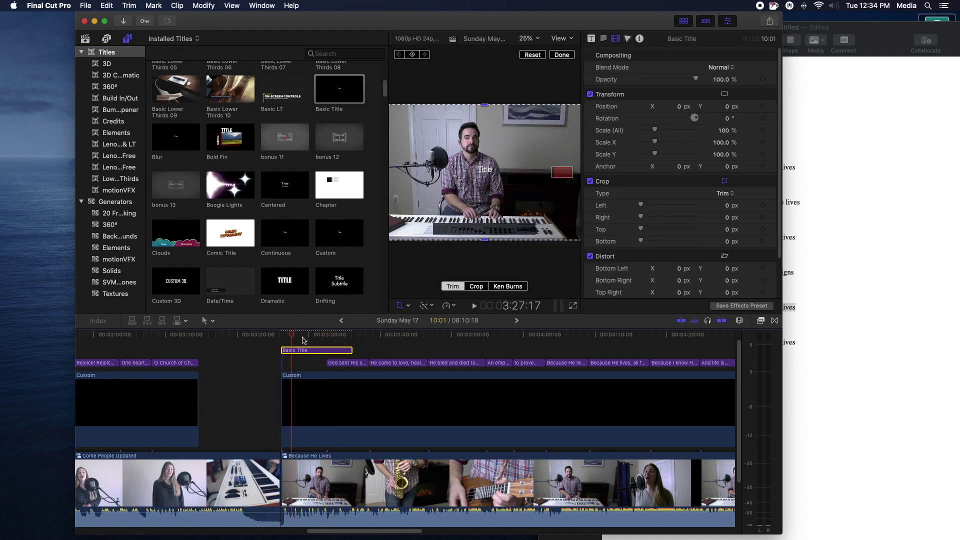
Step: Hide the browser and play a short stretch of the clip with the new Basic Title
{"action": "left_click", "coordinate": [683, 21]}
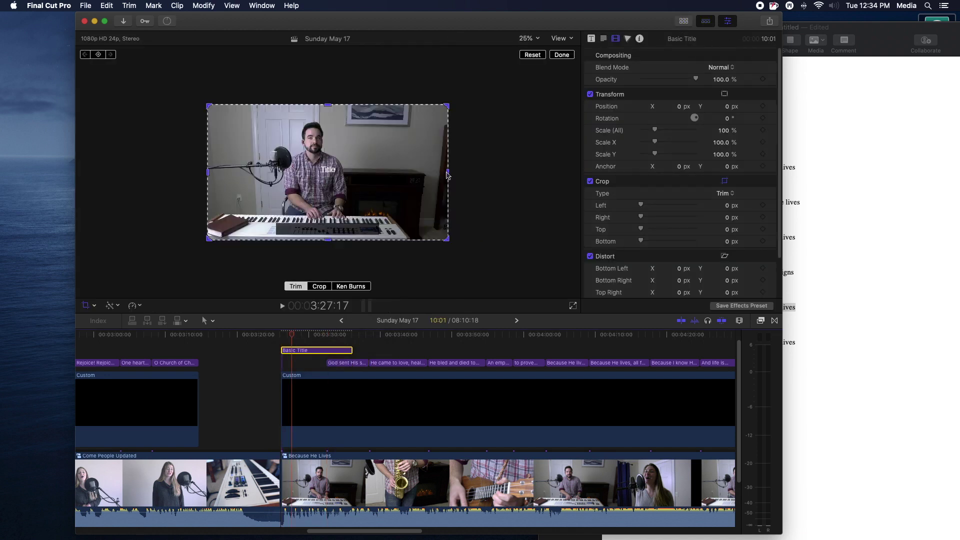
{"action": "key", "text": "space"}
{"action": "key", "text": "space"}
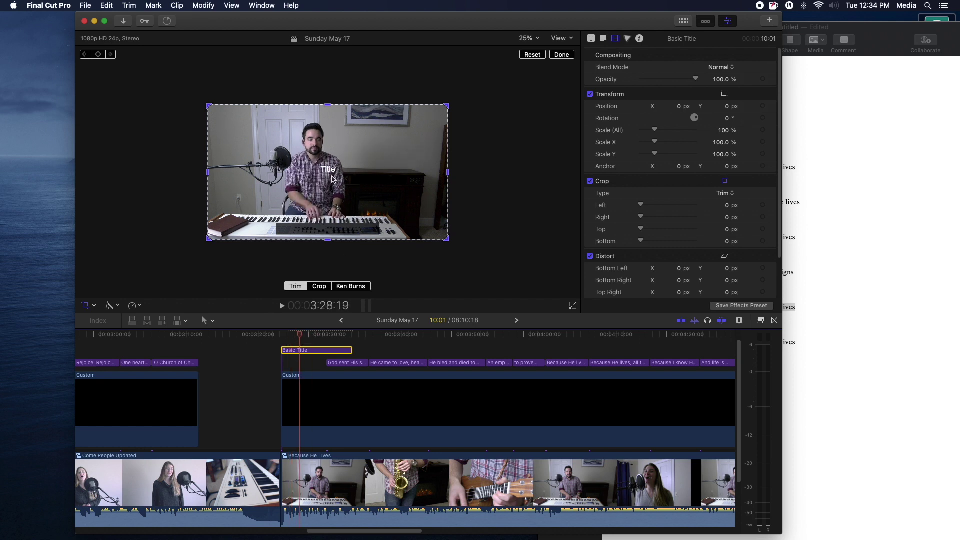
Step: Replace the Basic Title's placeholder text with "Worth the living"
{"action": "left_click", "coordinate": [328, 171]}
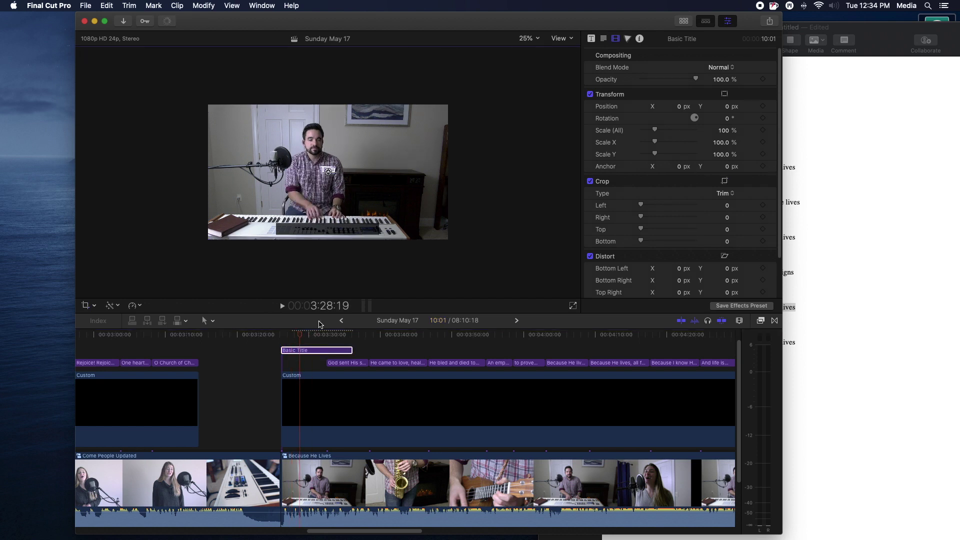
{"action": "left_click", "coordinate": [309, 336]}
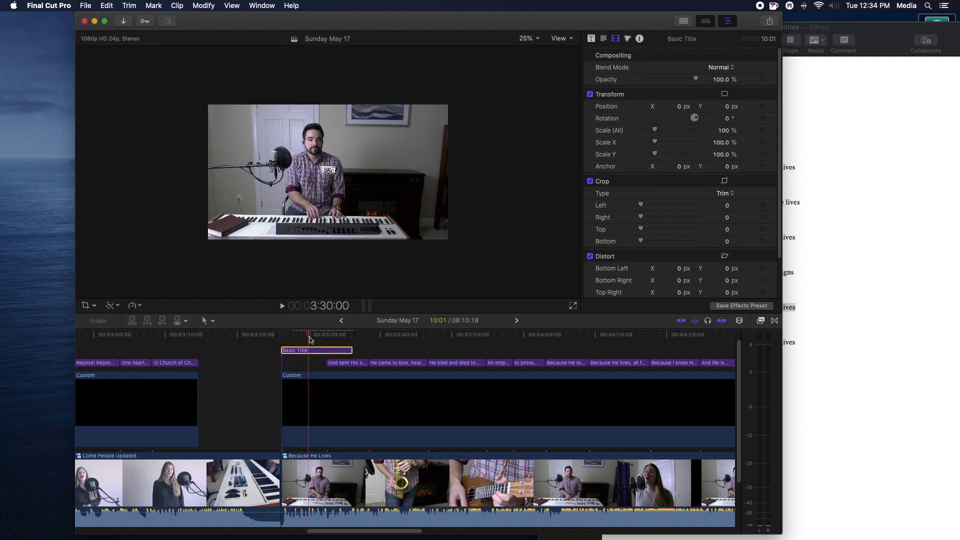
{"action": "left_click", "coordinate": [603, 39]}
{"action": "key", "text": "super+a"}
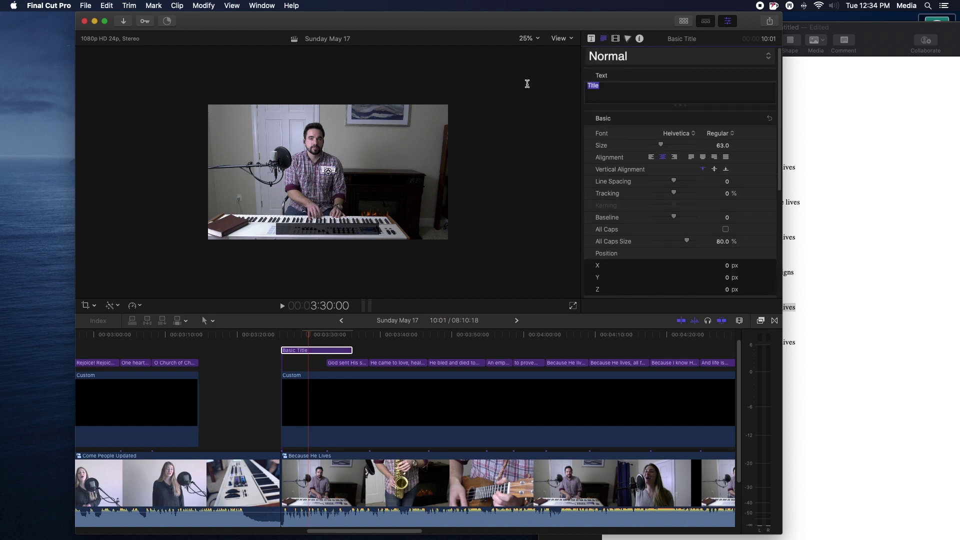
{"action": "type", "text": "Worth the l"}
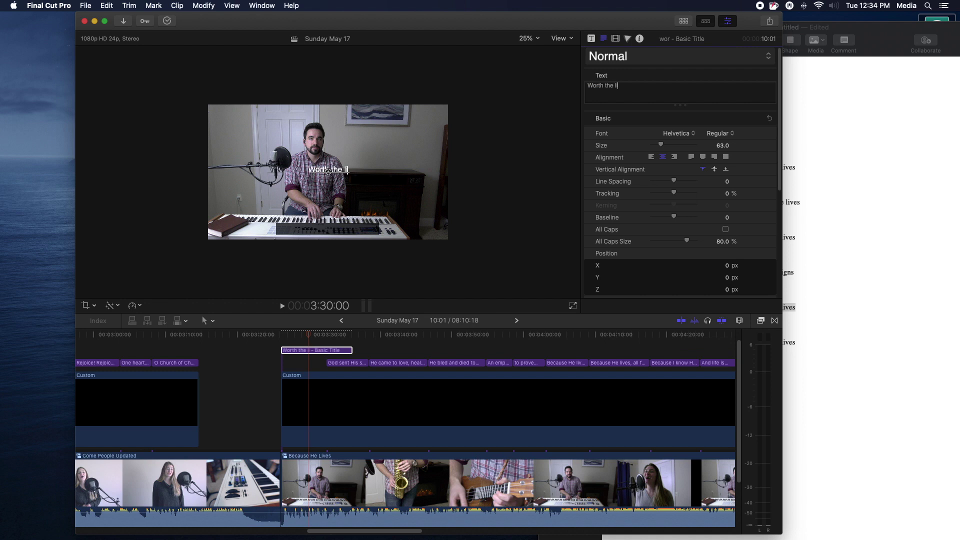
{"action": "type", "text": "iving"}
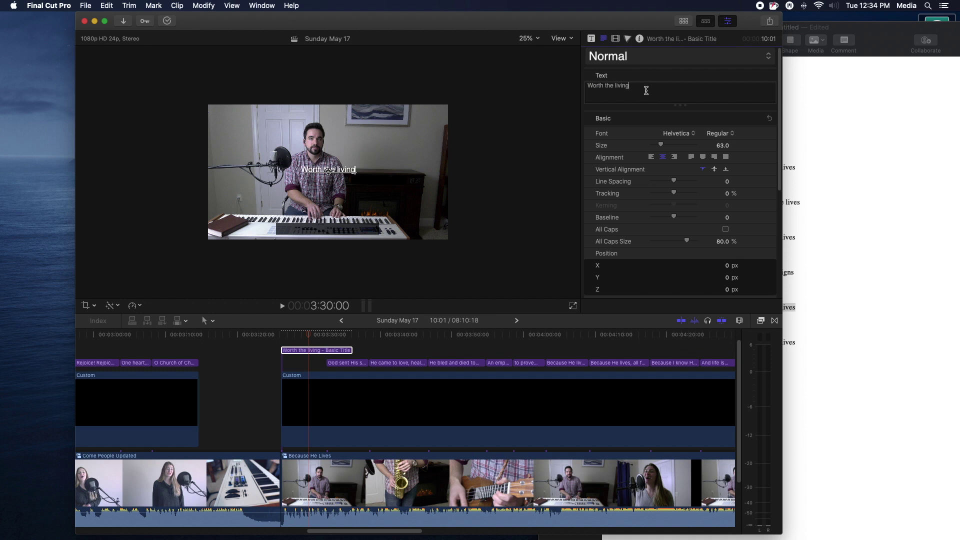
Step: Apply the Condensed 2D style to the "Worth the living" title
{"action": "left_click", "coordinate": [651, 56]}
{"action": "left_click", "coordinate": [643, 115]}
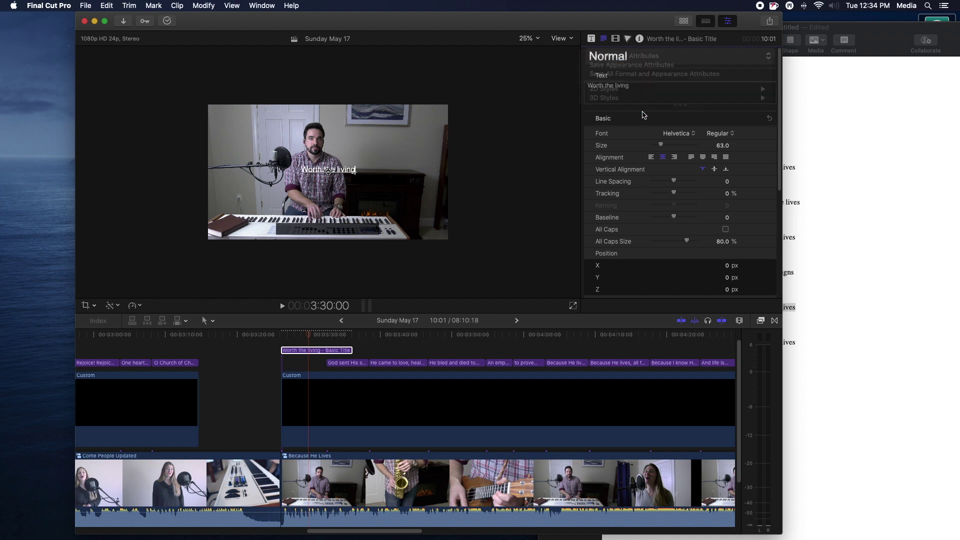
{"action": "left_click", "coordinate": [632, 56]}
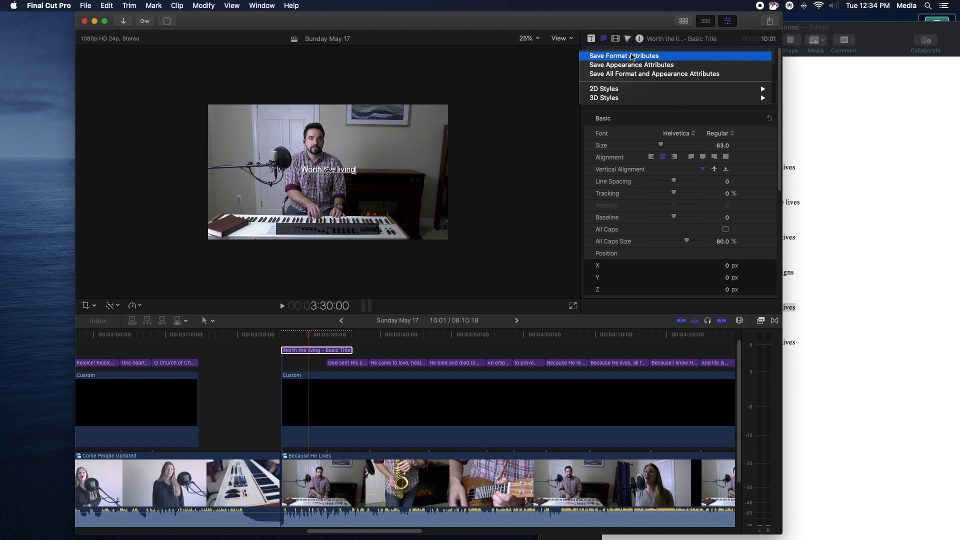
{"action": "mouse_move", "coordinate": [626, 90]}
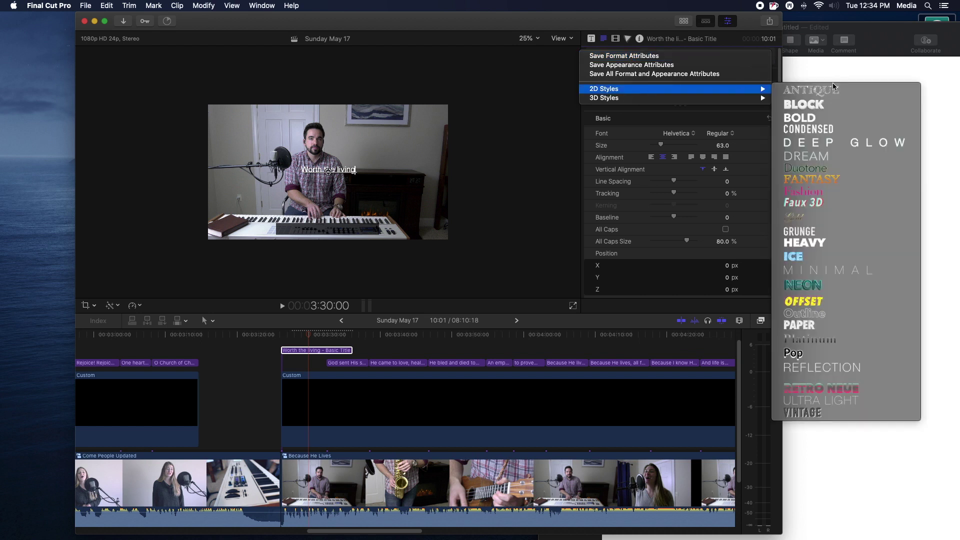
{"action": "left_click", "coordinate": [844, 128]}
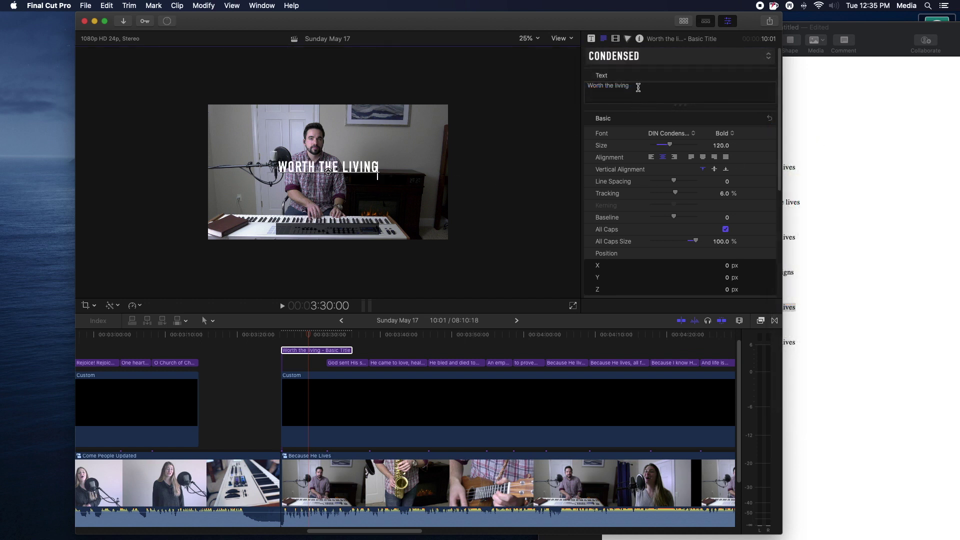
Step: Move the "Worth the living" title down in the viewer onto the black bar, to about X 2, Y -498 px
{"action": "double_click", "coordinate": [339, 170]}
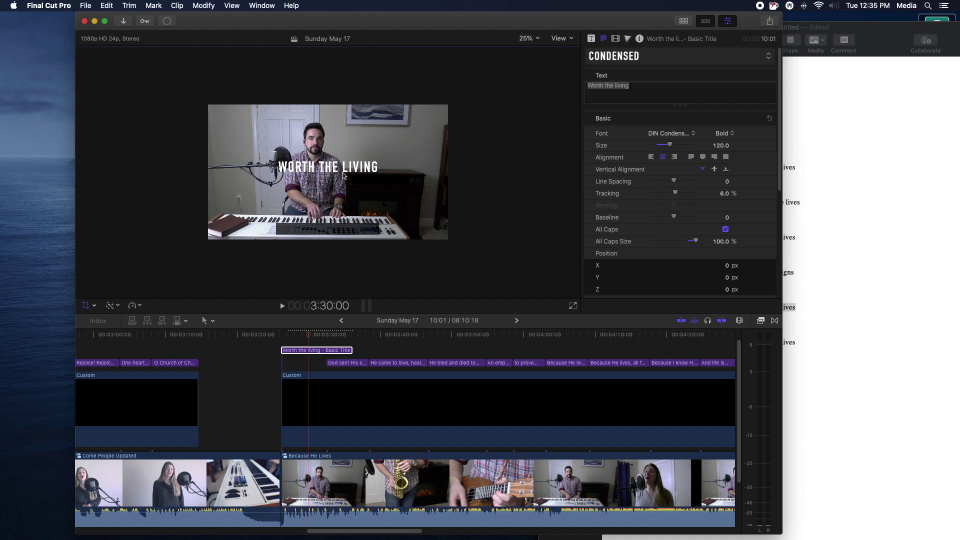
{"action": "left_click", "coordinate": [646, 95]}
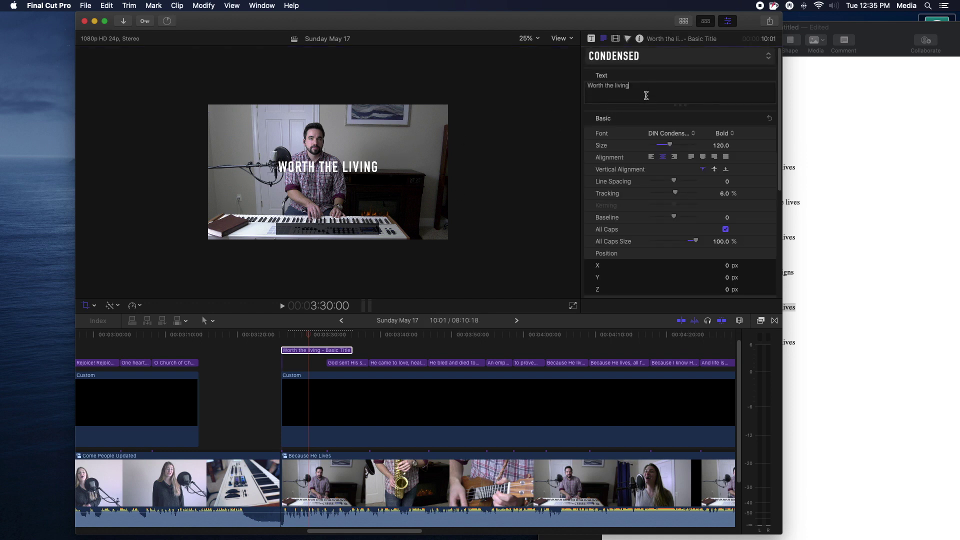
{"action": "double_click", "coordinate": [616, 86]}
{"action": "left_click", "coordinate": [302, 166]}
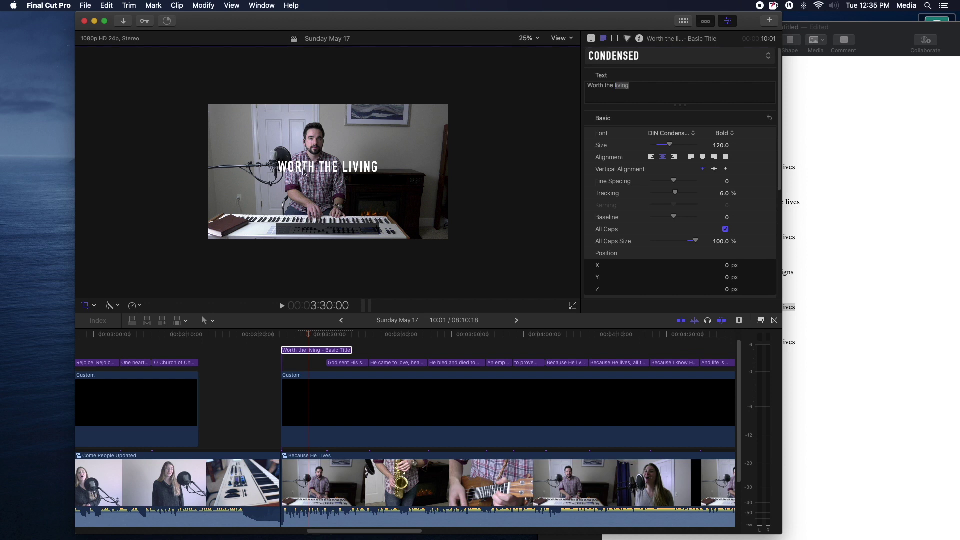
{"action": "left_click", "coordinate": [311, 351]}
{"action": "left_click", "coordinate": [338, 172]}
{"action": "left_click_drag", "start_coordinate": [339, 179], "coordinate": [353, 233]}
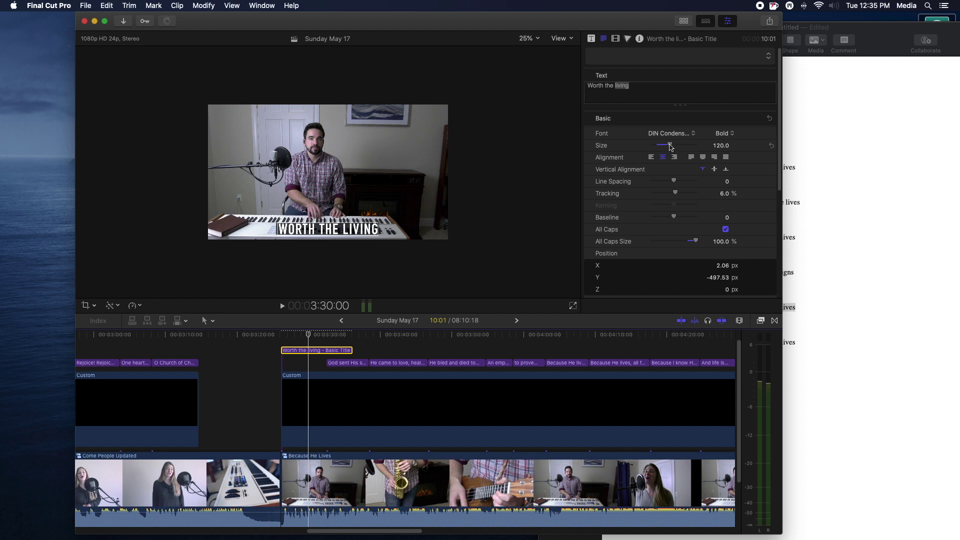
Step: Select the entire "Worth the living" title text and reduce its size to 72
{"action": "left_click_drag", "start_coordinate": [671, 146], "coordinate": [667, 148]}
{"action": "left_click", "coordinate": [619, 85]}
{"action": "key", "text": "super+a"}
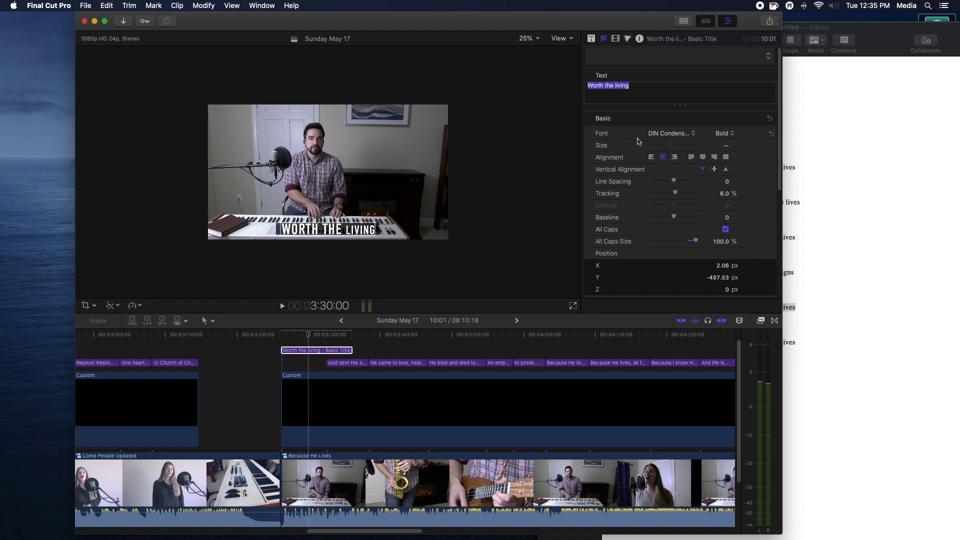
{"action": "left_click", "coordinate": [669, 147]}
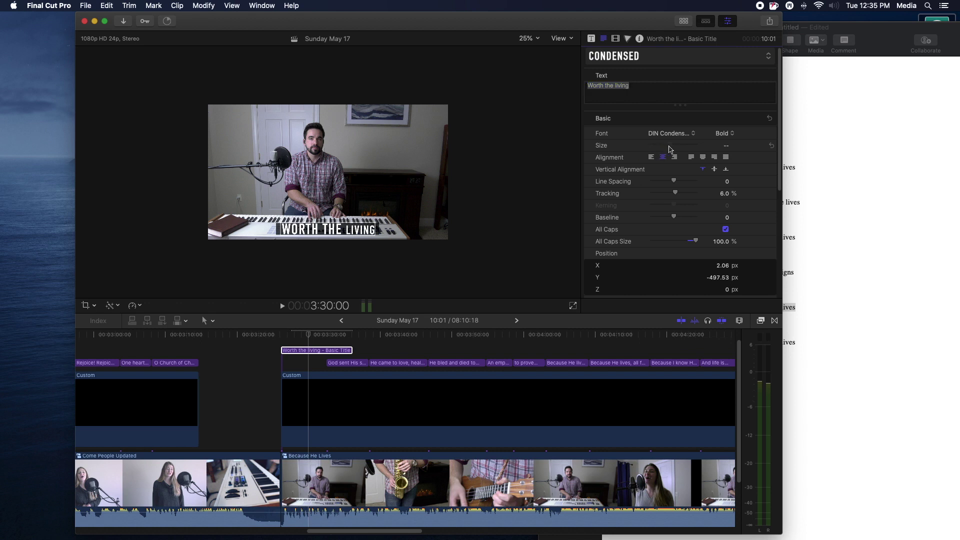
{"action": "left_click", "coordinate": [727, 146]}
{"action": "type", "text": "30"}
{"action": "key", "text": "Return"}
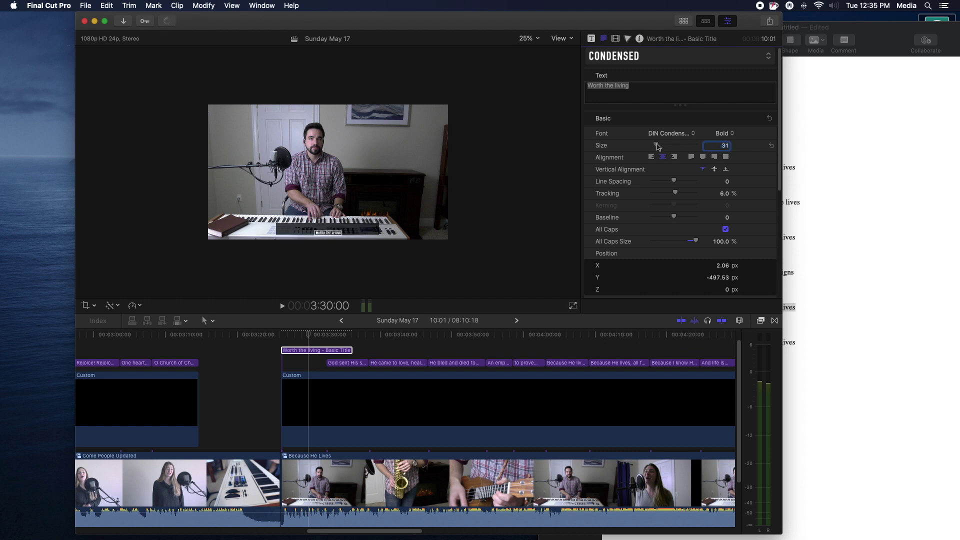
{"action": "left_click_drag", "start_coordinate": [658, 147], "coordinate": [665, 148]}
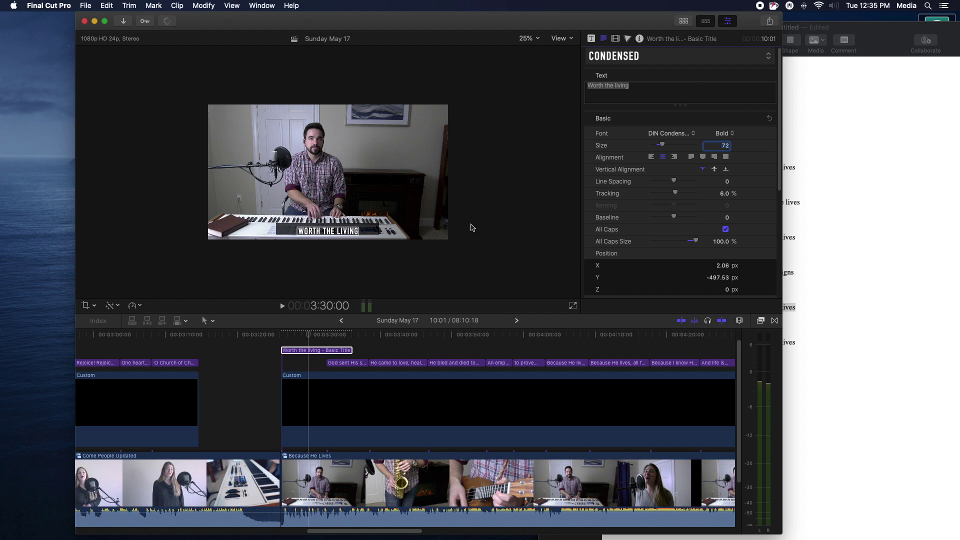
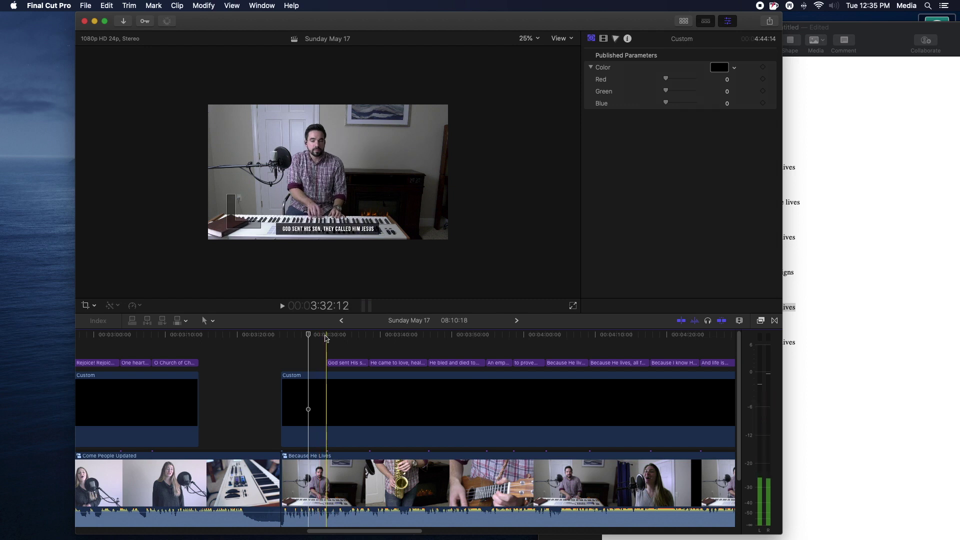
Step: Move the Final Cut Pro window aside to uncover more of the lyrics document, and select the "God sent His son" title
{"action": "left_click", "coordinate": [326, 338]}
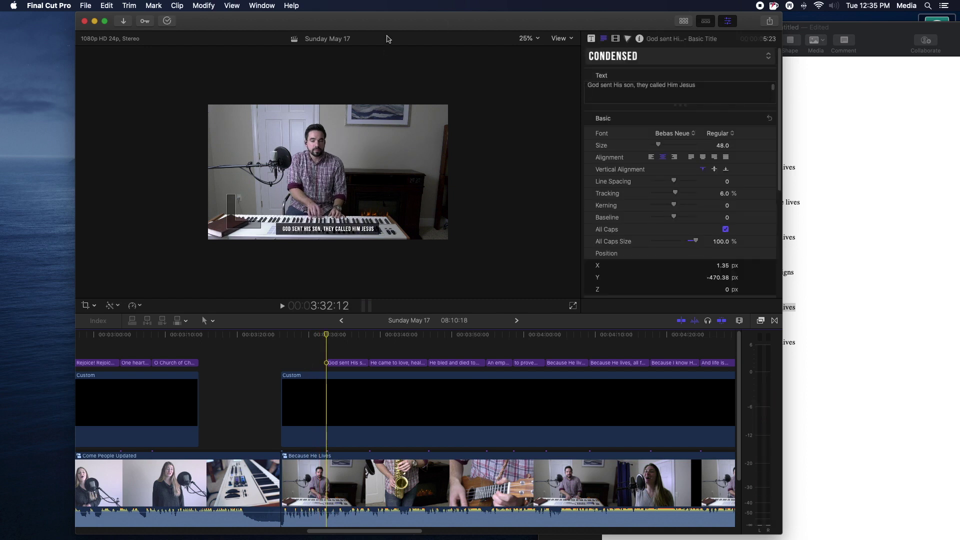
{"action": "left_click_drag", "start_coordinate": [388, 25], "coordinate": [373, 25]}
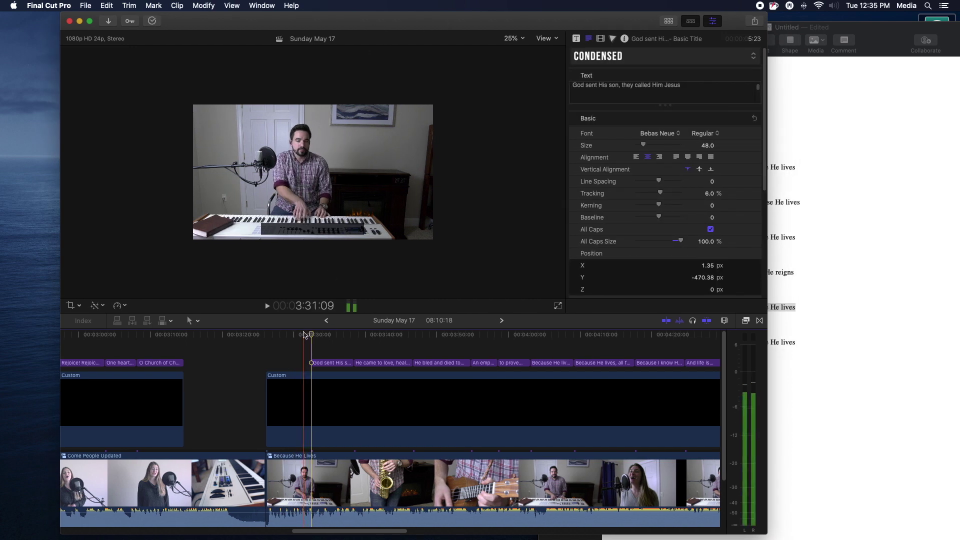
{"action": "key", "text": "c"}
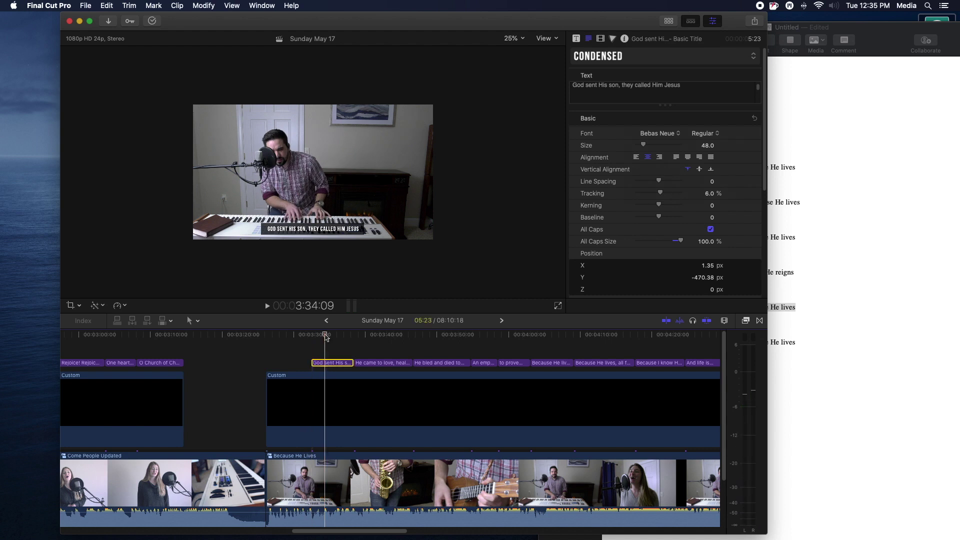
Step: Copy the line "God sent His son, they called Him Jesus" from the Pages lyrics and replace the selected Final Cut Pro title's text with it
{"action": "left_click", "coordinate": [774, 138]}
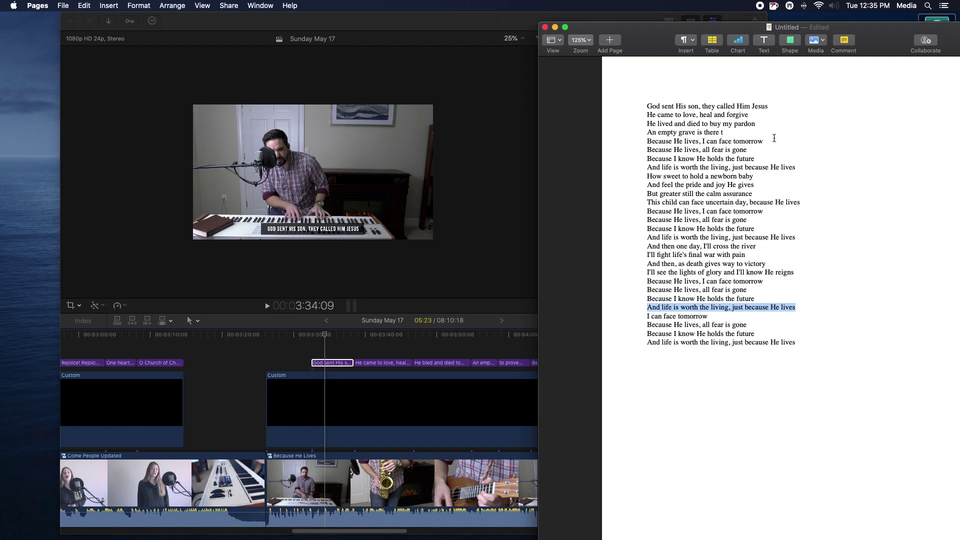
{"action": "triple_click", "coordinate": [686, 105]}
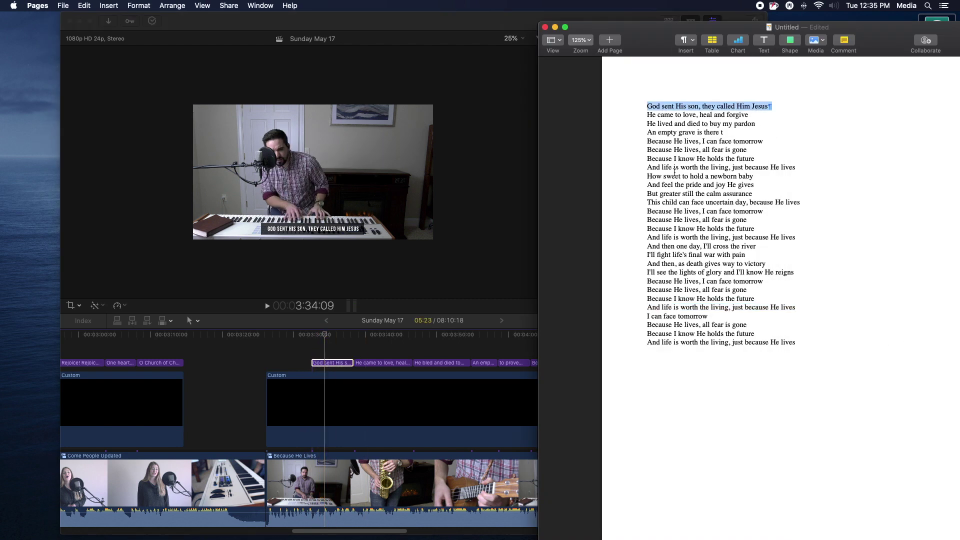
{"action": "key", "text": "super+c"}
{"action": "left_click", "coordinate": [462, 32]}
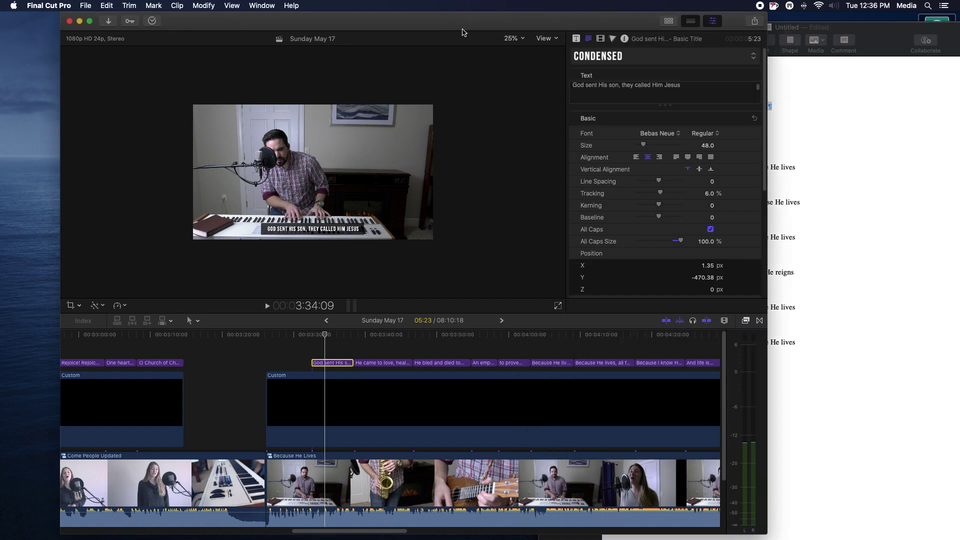
{"action": "triple_click", "coordinate": [616, 85]}
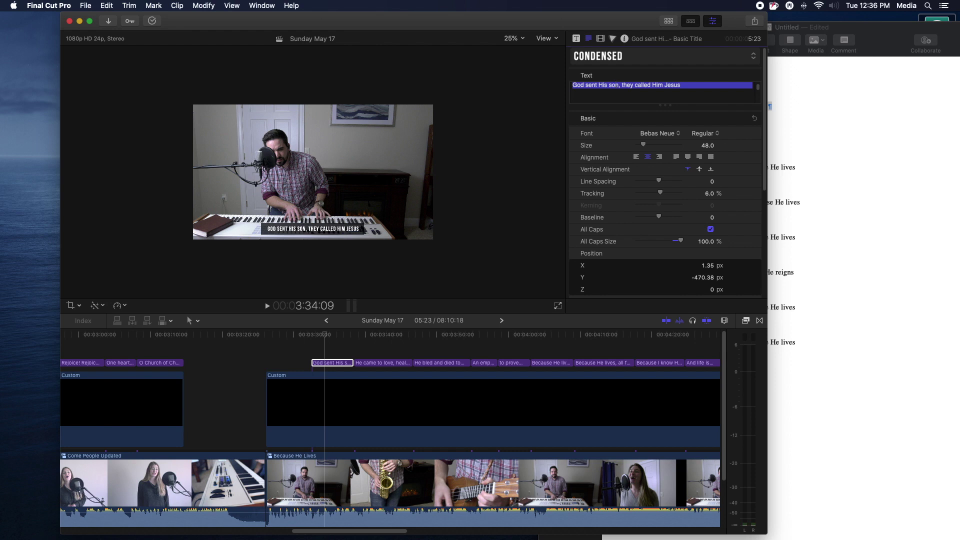
{"action": "key", "text": "BackSpace"}
{"action": "key", "text": "super+v"}
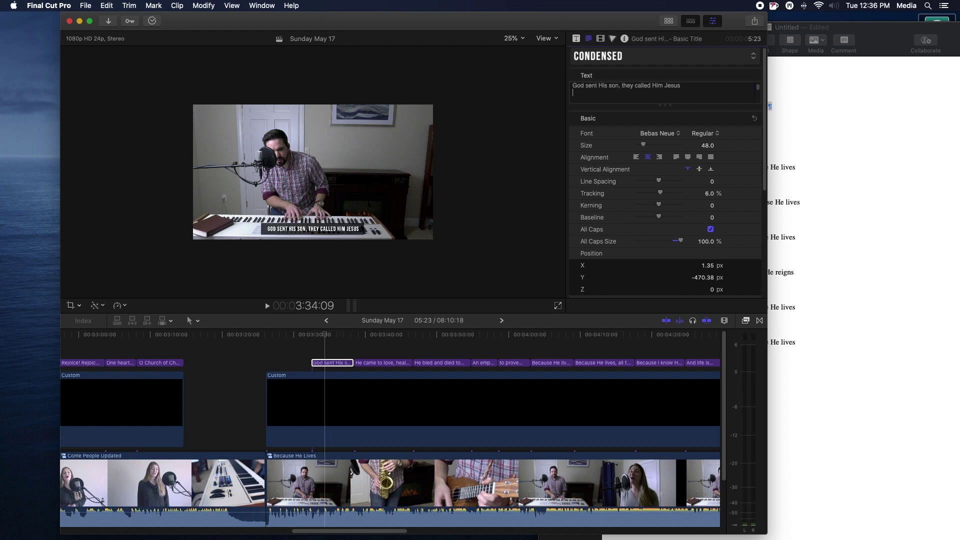
Step: Play the "God sent His son" title from its start and park the playhead at its end, at 3:38:09
{"action": "left_click", "coordinate": [311, 334]}
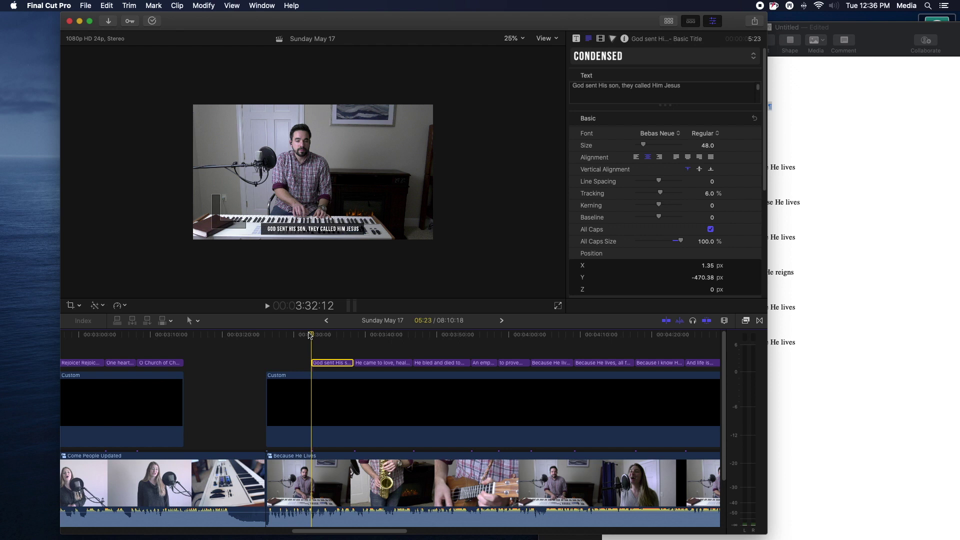
{"action": "key", "text": "space"}
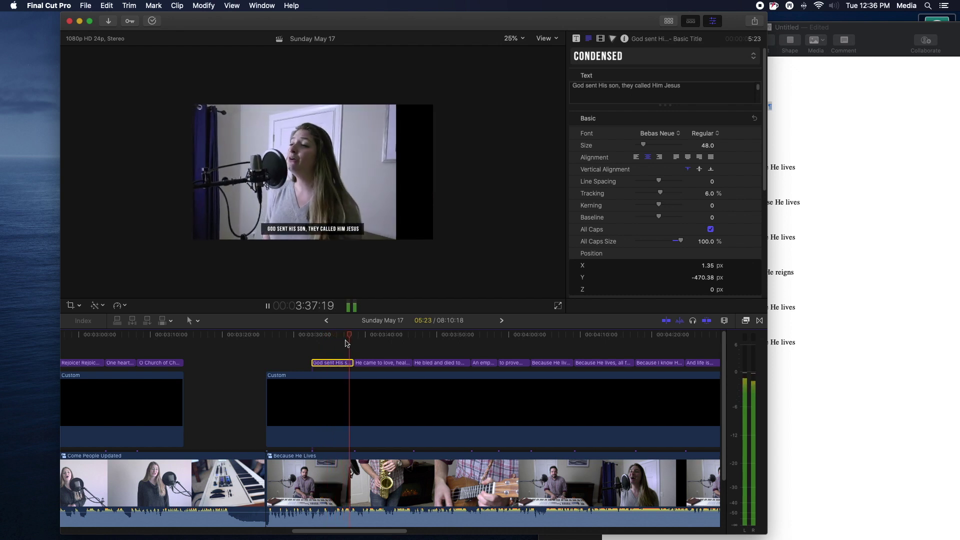
{"action": "key", "text": "space"}
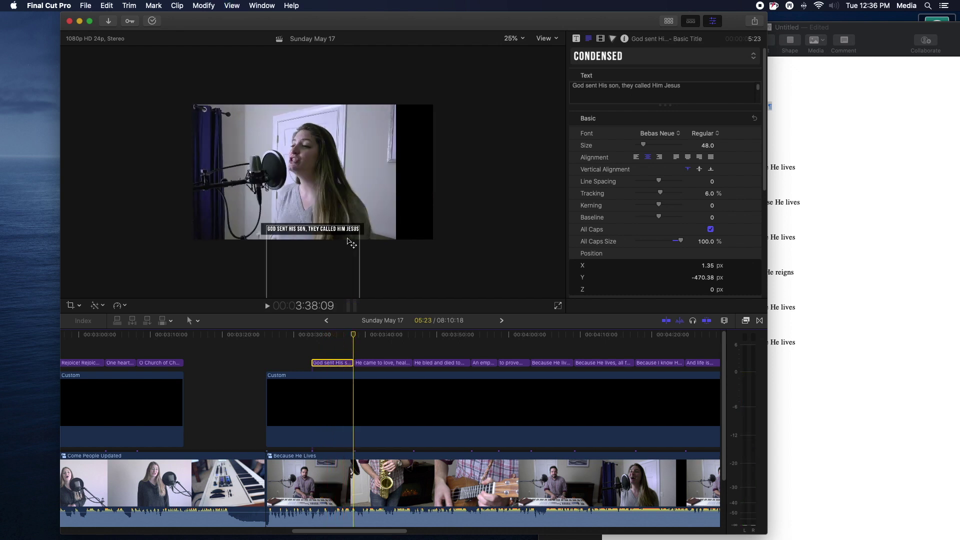
{"action": "key", "text": "shift+slash"}
{"action": "key", "text": "shift+slash"}
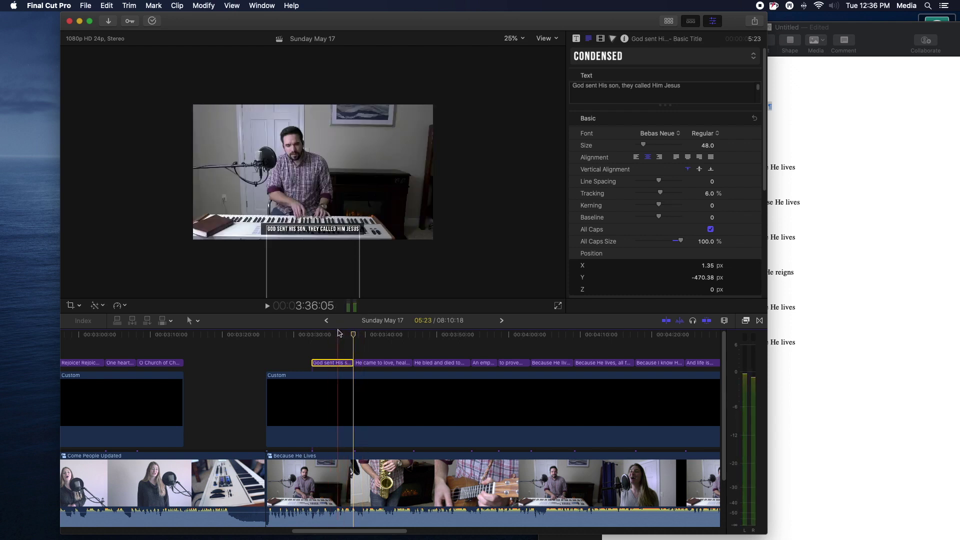
{"action": "left_click", "coordinate": [352, 336]}
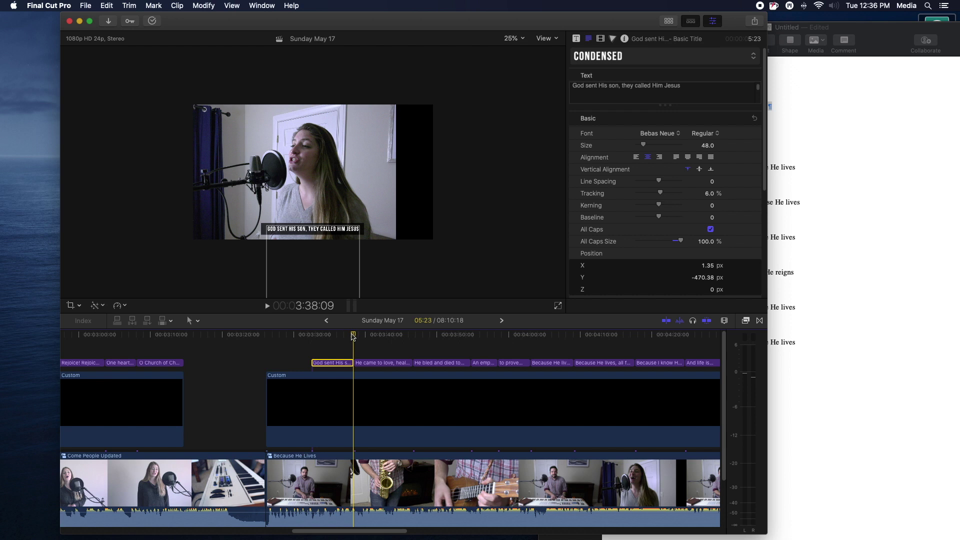
{"action": "key", "text": "space"}
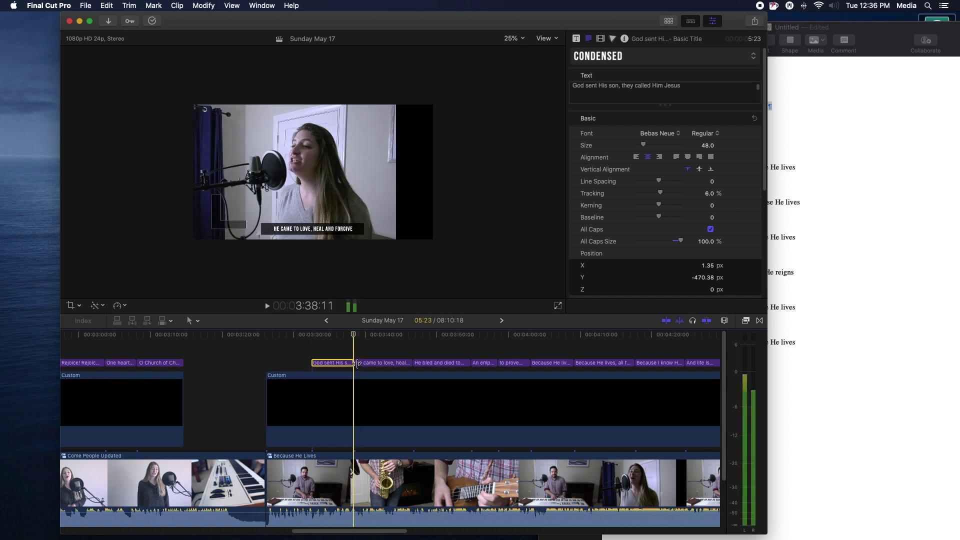
Step: Delete the "He came to love" title and paste a copy of the "God sent His son" title at 3:38:09
{"action": "left_click", "coordinate": [367, 363]}
{"action": "key", "text": "Delete"}
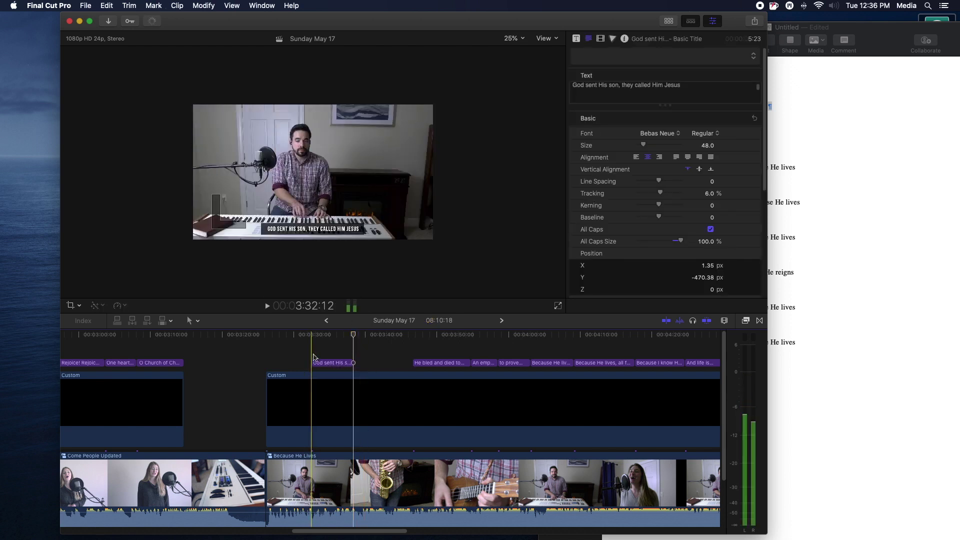
{"action": "left_click", "coordinate": [344, 363]}
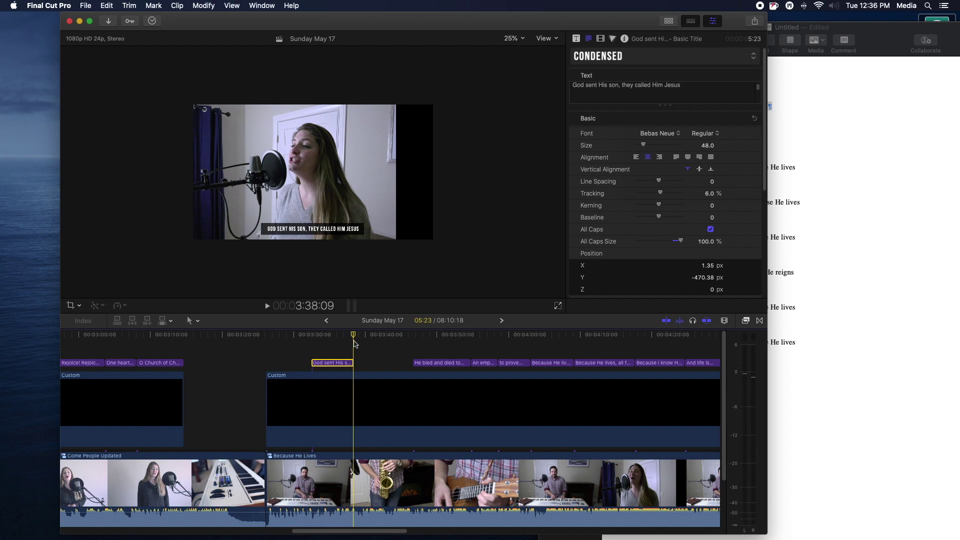
{"action": "key", "text": "super+v"}
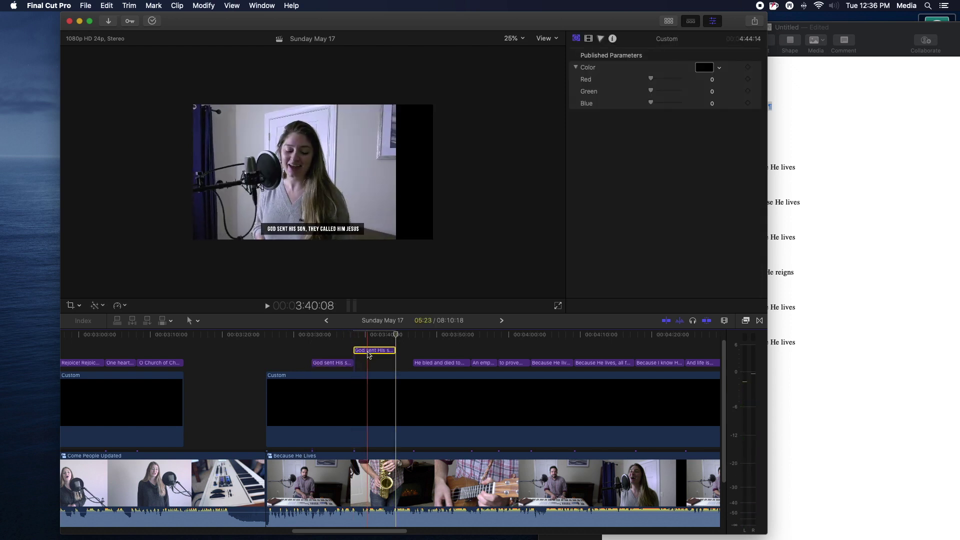
Step: Move the pasted title down into the lyric title row, directly after the original, and select it
{"action": "left_click", "coordinate": [368, 351]}
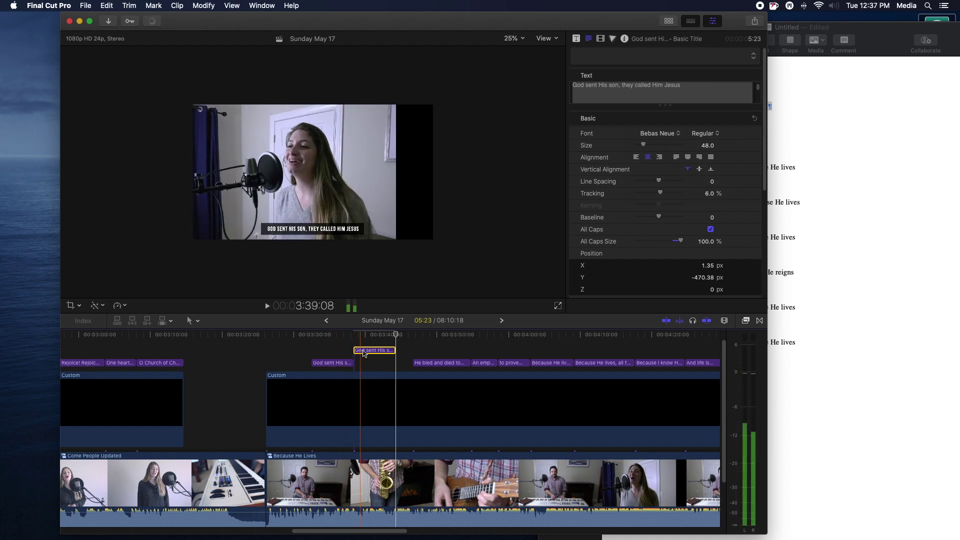
{"action": "left_click_drag", "start_coordinate": [360, 350], "coordinate": [360, 364]}
{"action": "left_click", "coordinate": [363, 338]}
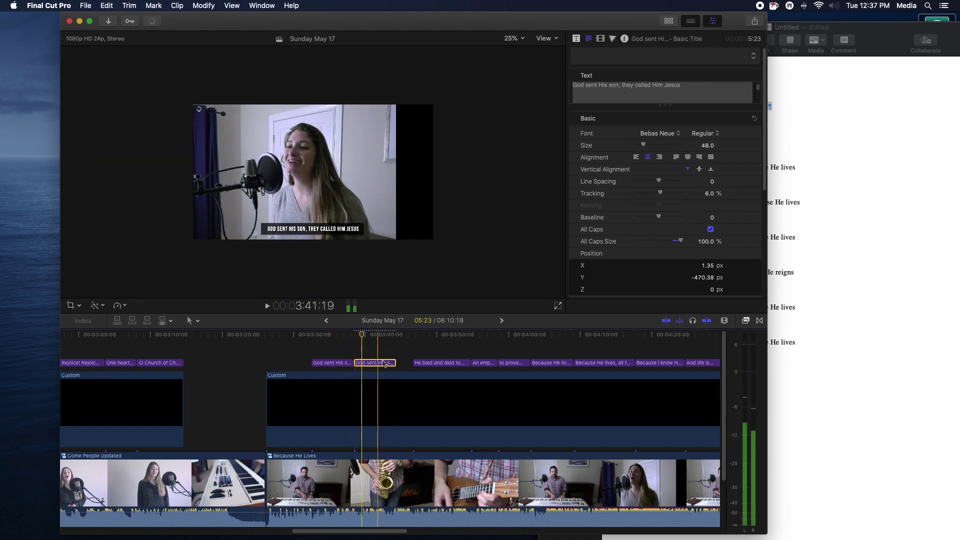
{"action": "left_click", "coordinate": [378, 366]}
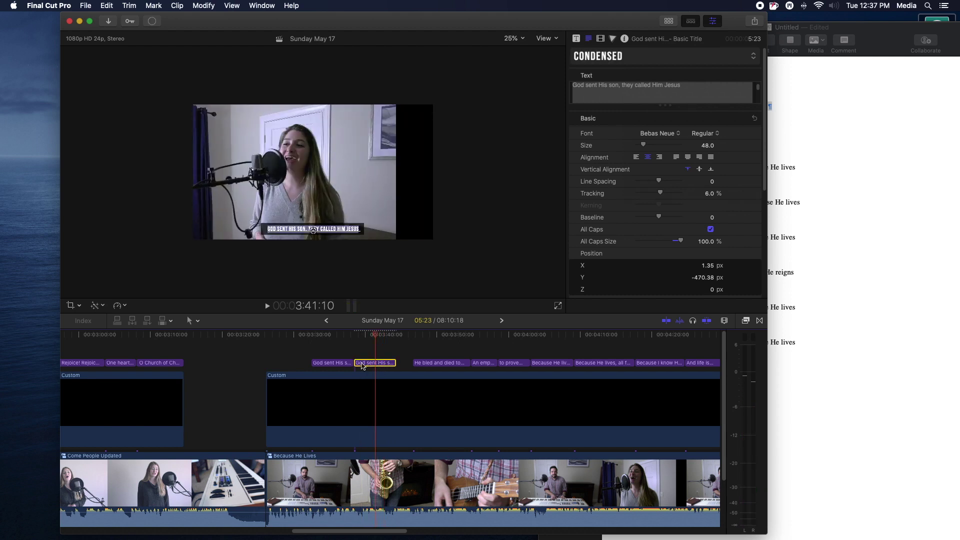
Step: Switch to the Pages lyrics and copy the line "He came to love, heal and forgive"
{"action": "left_click", "coordinate": [861, 339]}
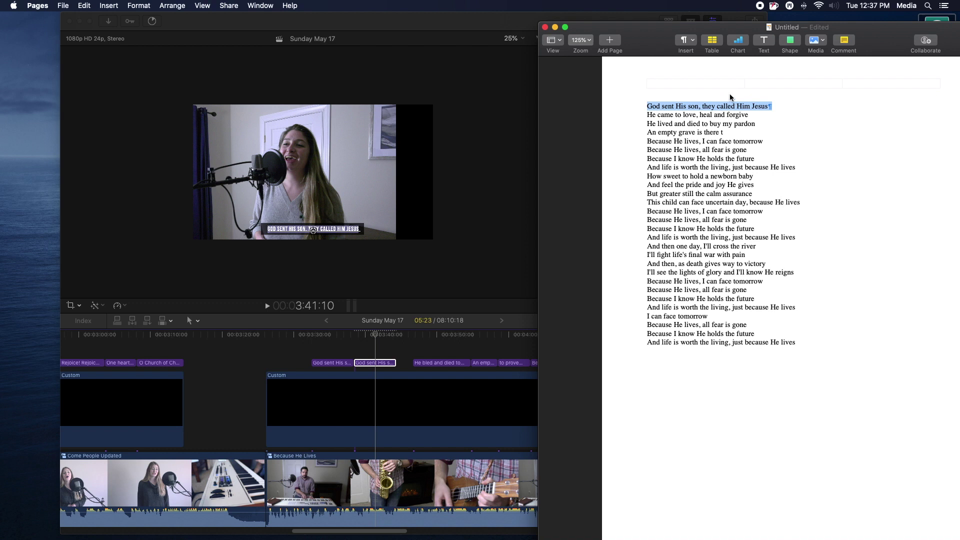
{"action": "double_click", "coordinate": [671, 113]}
{"action": "triple_click", "coordinate": [672, 114]}
{"action": "key", "text": "super+c"}
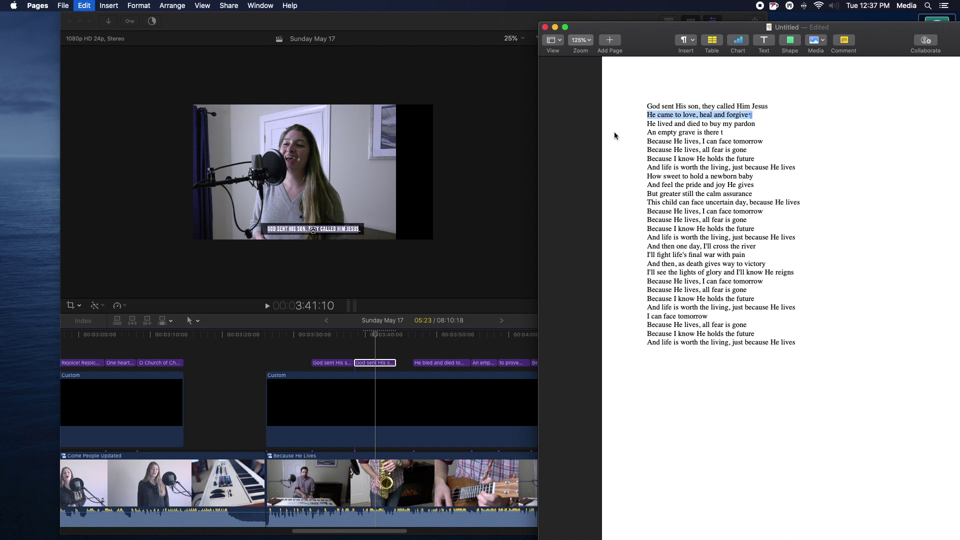
Step: Switch back to Final Cut Pro and replace the duplicated title's text with "He came to love, heal and forgive"
{"action": "key", "text": "super+Tab"}
{"action": "triple_click", "coordinate": [672, 86]}
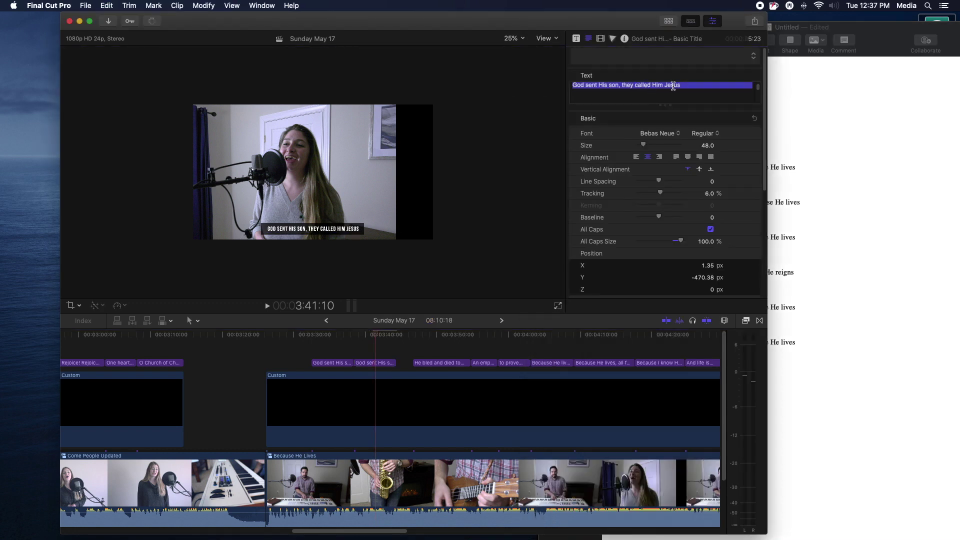
{"action": "key", "text": "super+v"}
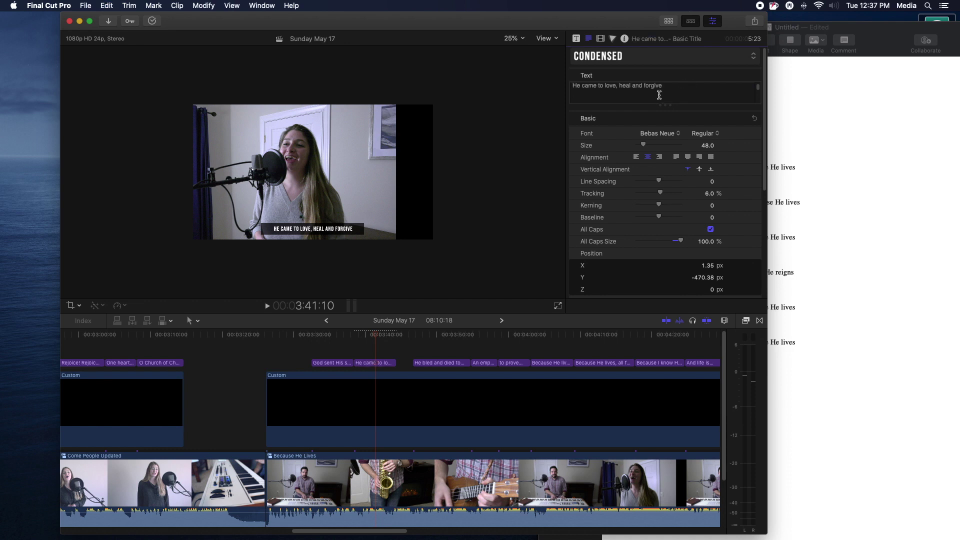
Step: Play the "He came to love" title from its start and extend its end to where the sung line finishes, for a 7:03 duration
{"action": "left_click", "coordinate": [354, 335]}
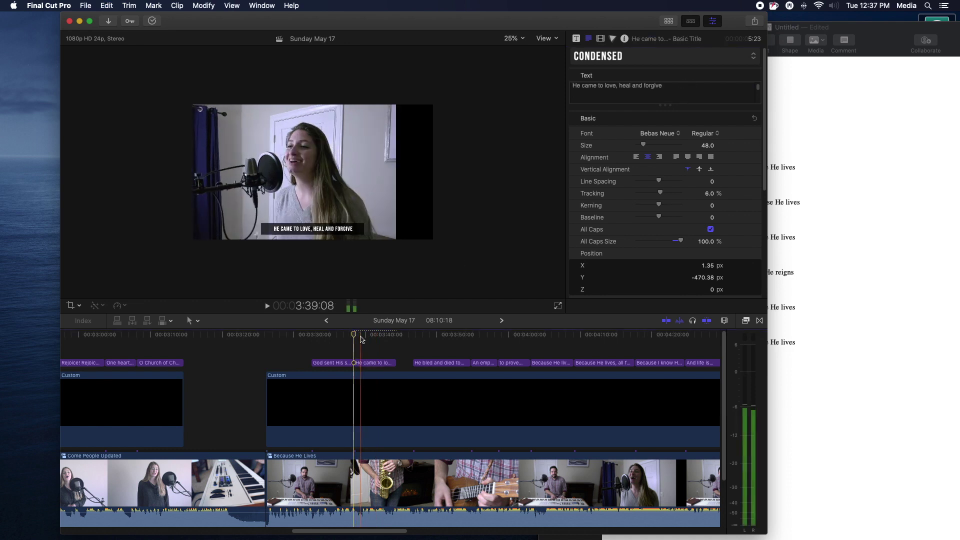
{"action": "key", "text": "space"}
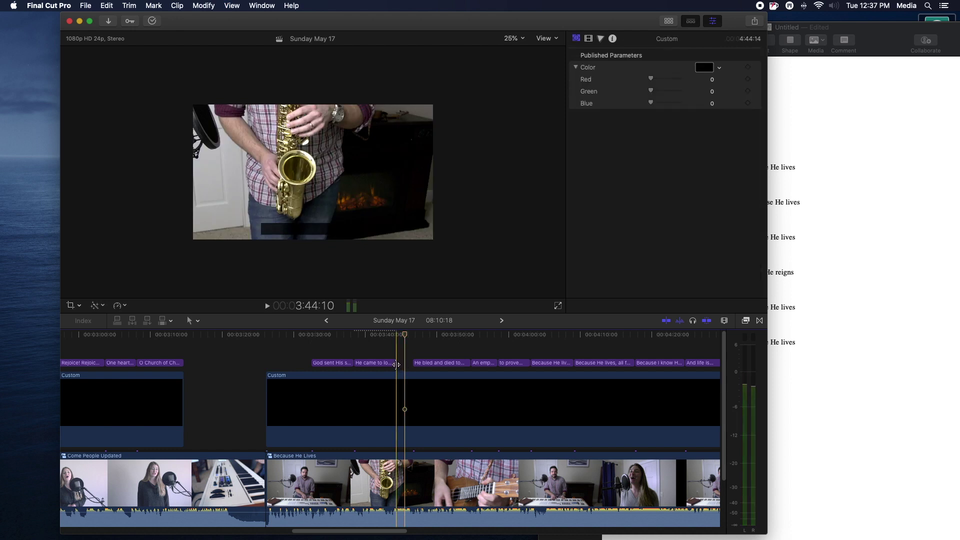
{"action": "left_click_drag", "start_coordinate": [395, 363], "coordinate": [404, 364]}
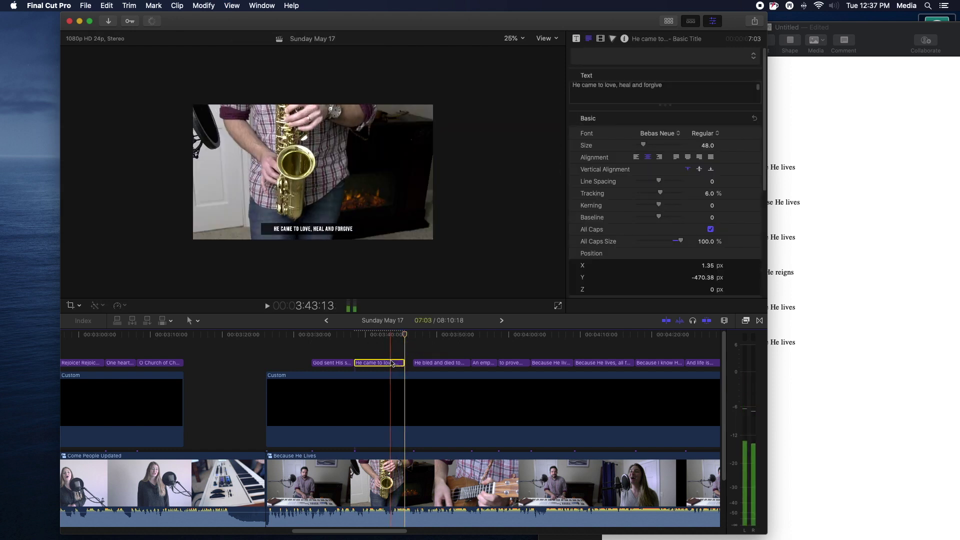
Step: Paste a copy of the "He came to love" title at the original's end and park the playhead over the copy
{"action": "key", "text": "super+c"}
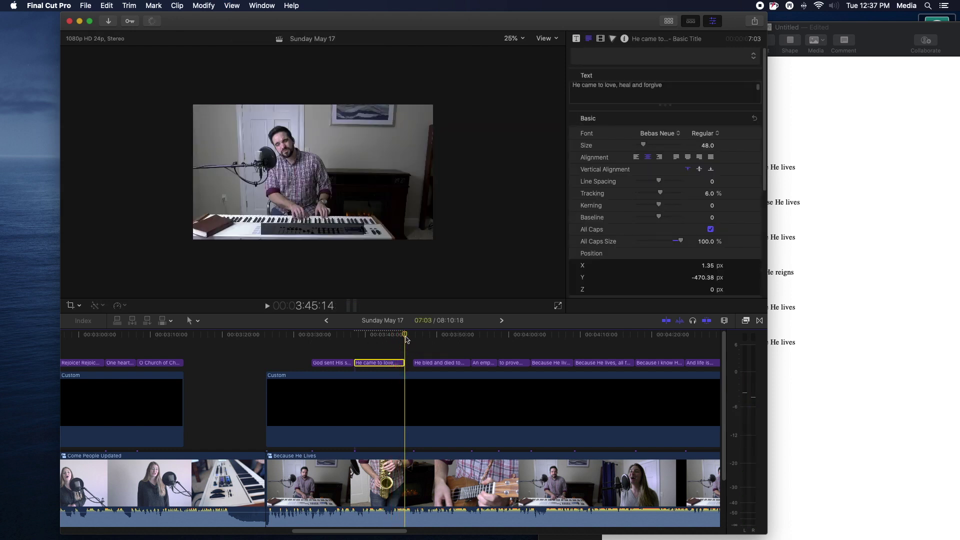
{"action": "key", "text": "super+v"}
{"action": "left_click", "coordinate": [428, 350]}
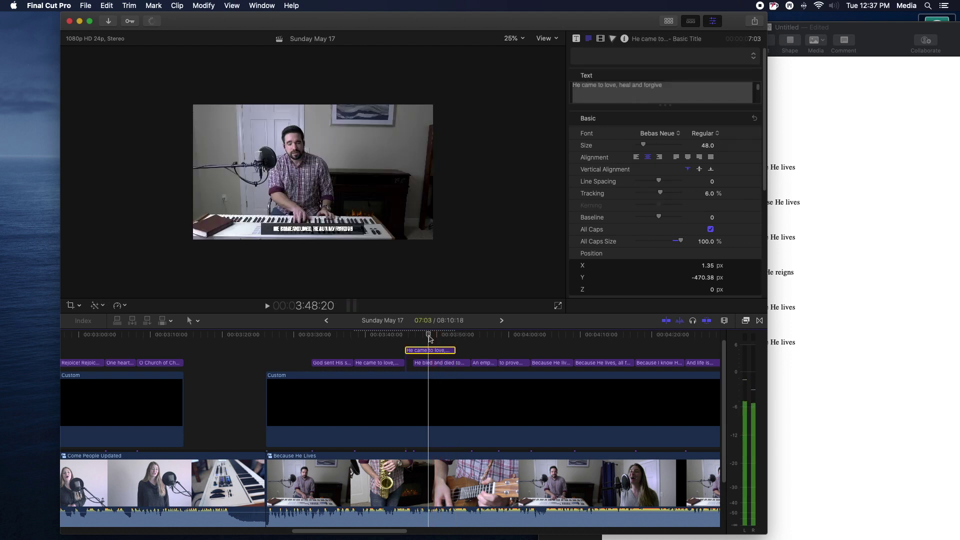
Step: Copy the line "He lived and died to buy my pardon" from the Pages lyrics and replace the new title's text with it
{"action": "left_click", "coordinate": [883, 357]}
{"action": "triple_click", "coordinate": [693, 123]}
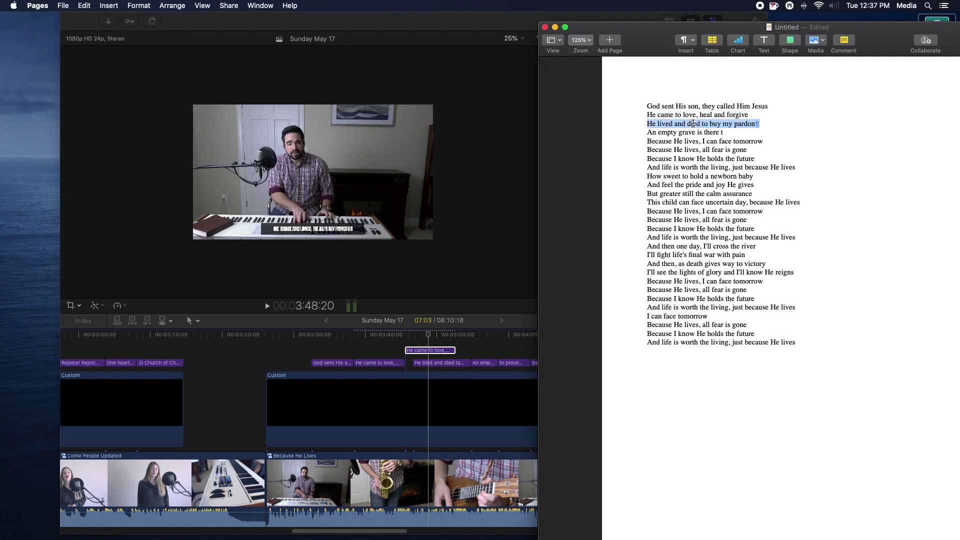
{"action": "left_click", "coordinate": [507, 168]}
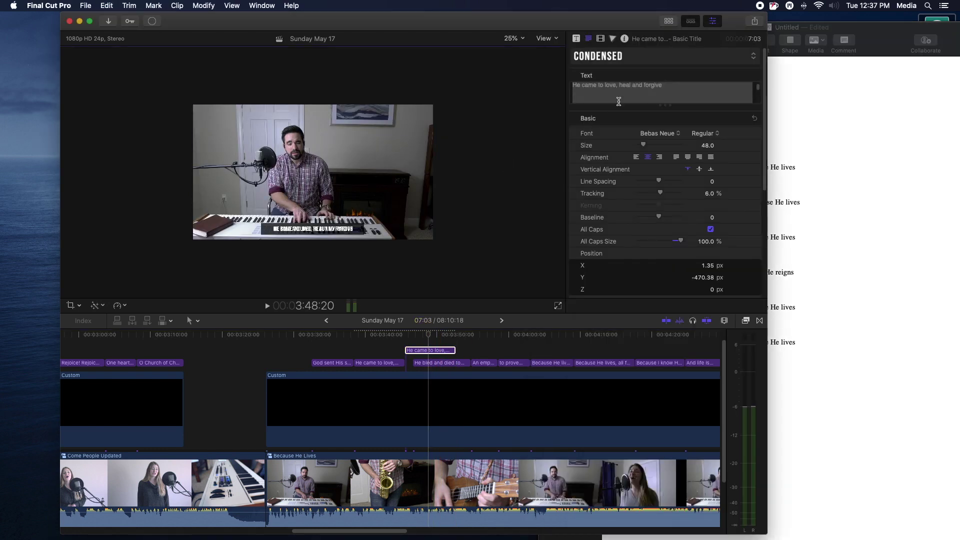
{"action": "triple_click", "coordinate": [597, 84]}
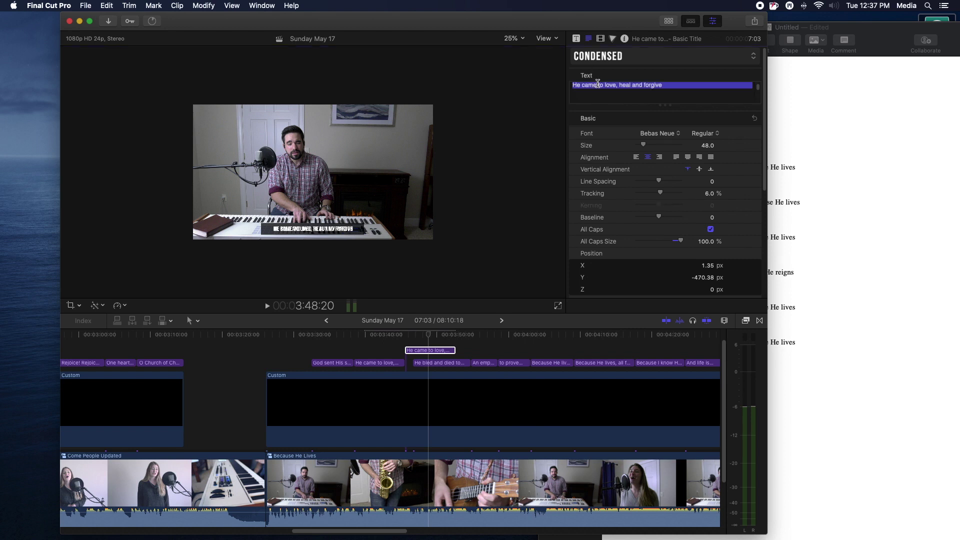
{"action": "key", "text": "cmd+v"}
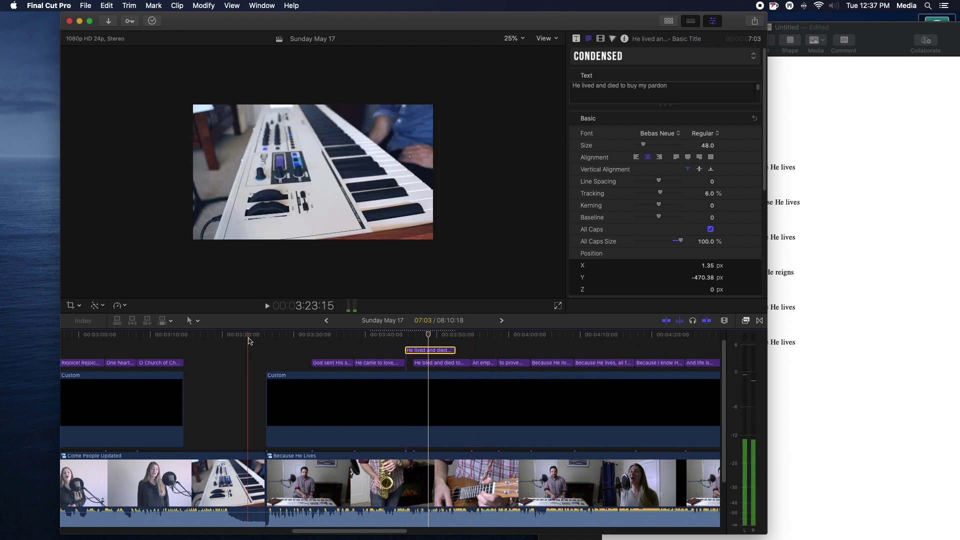
Step: Zoom the timeline out to view the whole project, and switch to the Pages lyrics
{"action": "key", "text": "cmd+minus"}
{"action": "key", "text": "cmd+minus"}
{"action": "key", "text": "cmd+minus"}
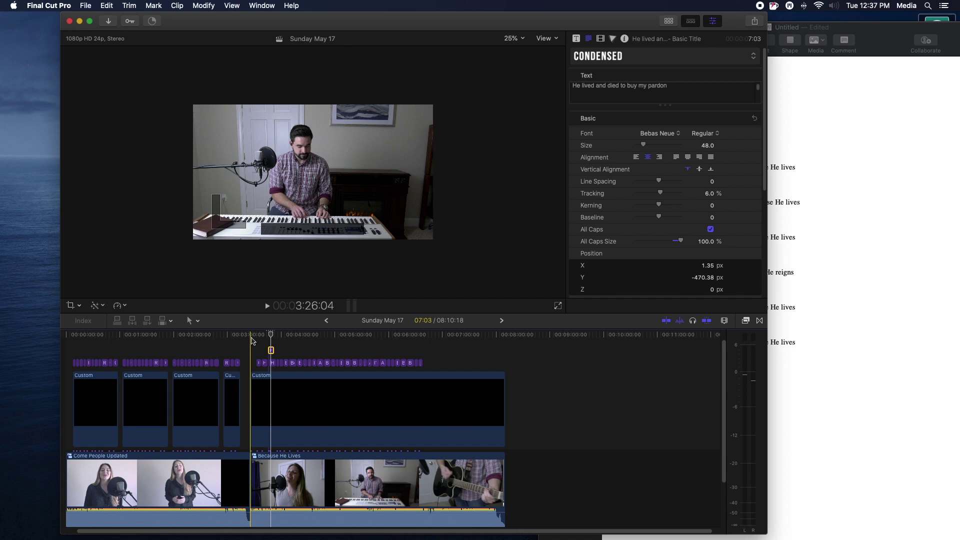
{"action": "left_click", "coordinate": [827, 332]}
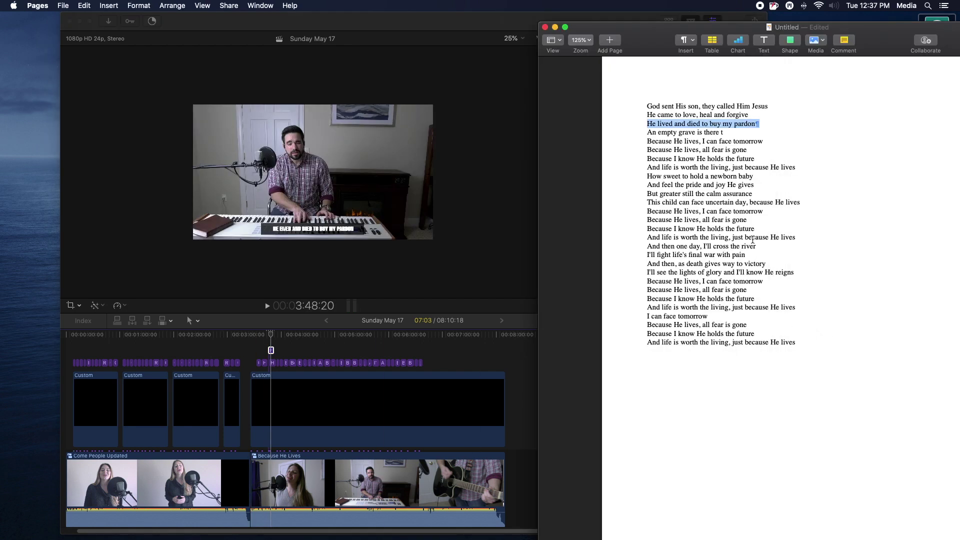